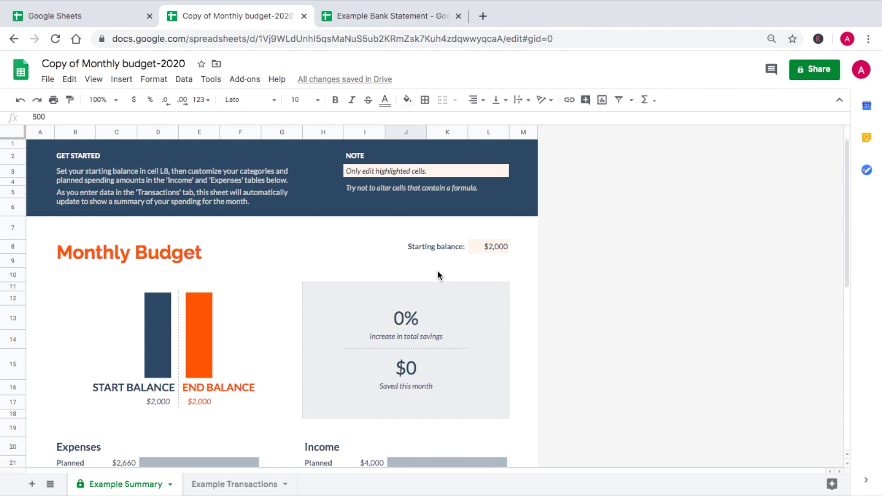
- View the Monthly budget template on the Sheets home page, and skim the Example Summary sheet of the budget copy
left_click(85, 11)
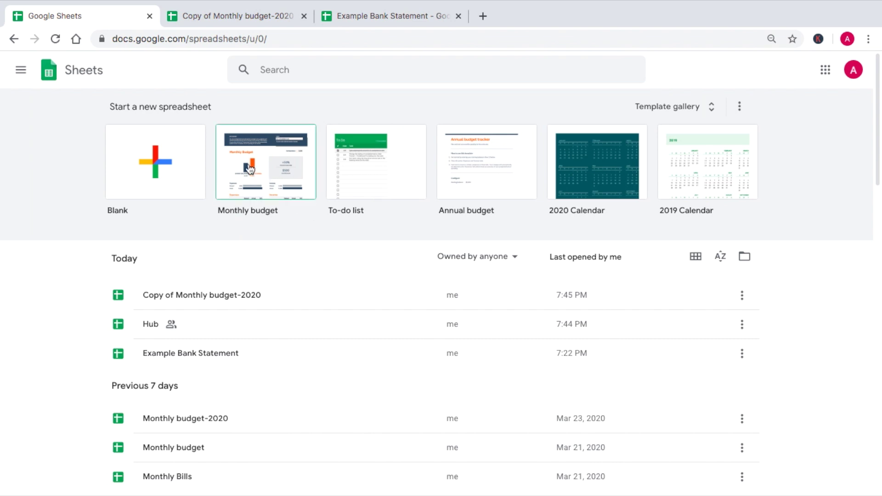
left_click(228, 15)
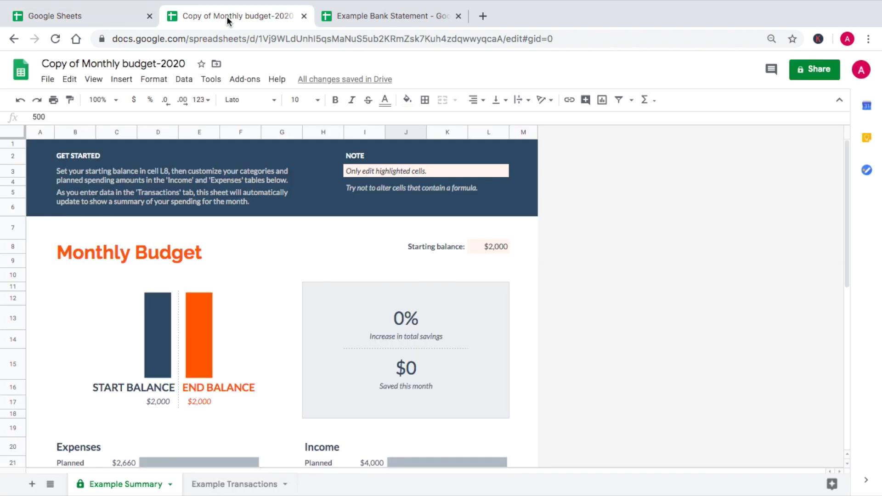
scroll(231, 336, "down", 5)
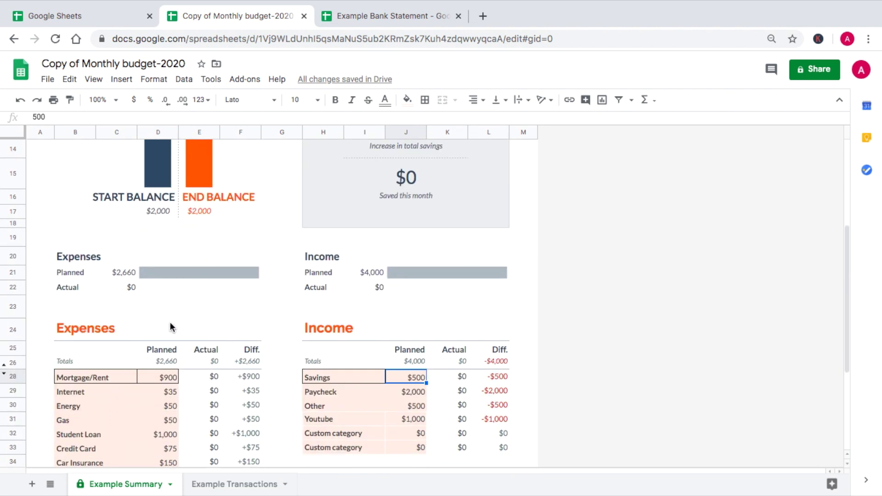
scroll(259, 348, "up", 5)
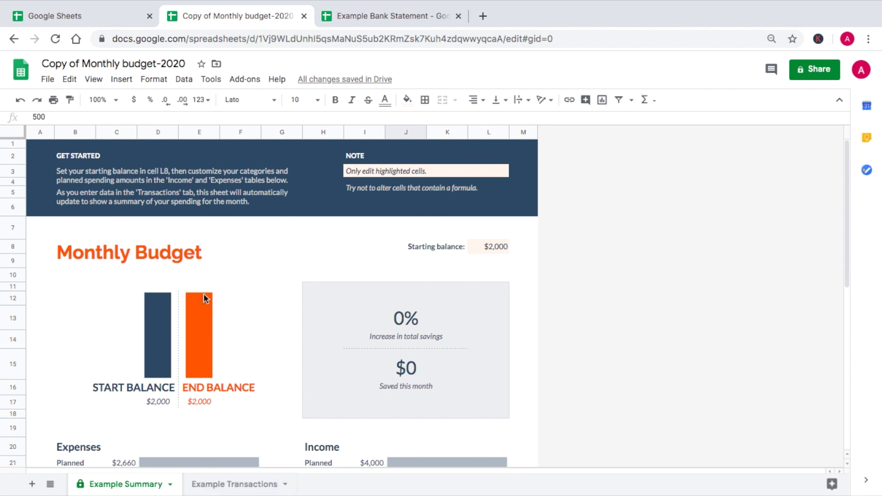
scroll(206, 436, "down", 2)
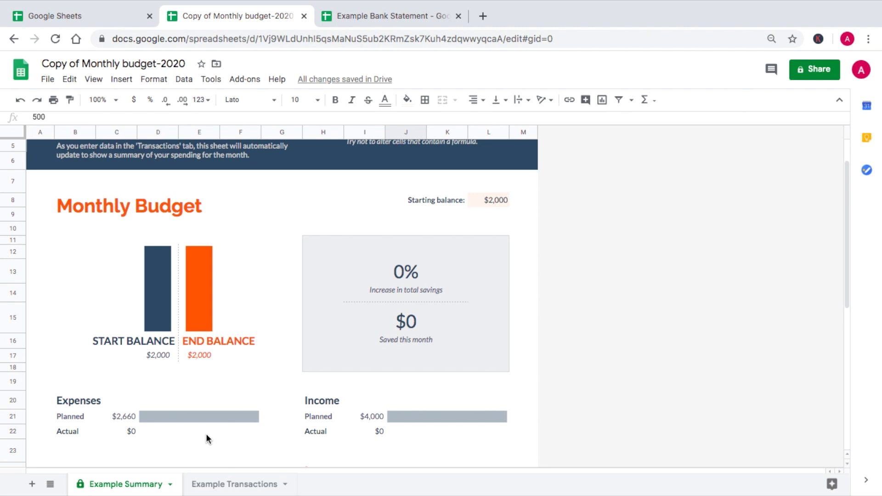
scroll(494, 226, "up", 2)
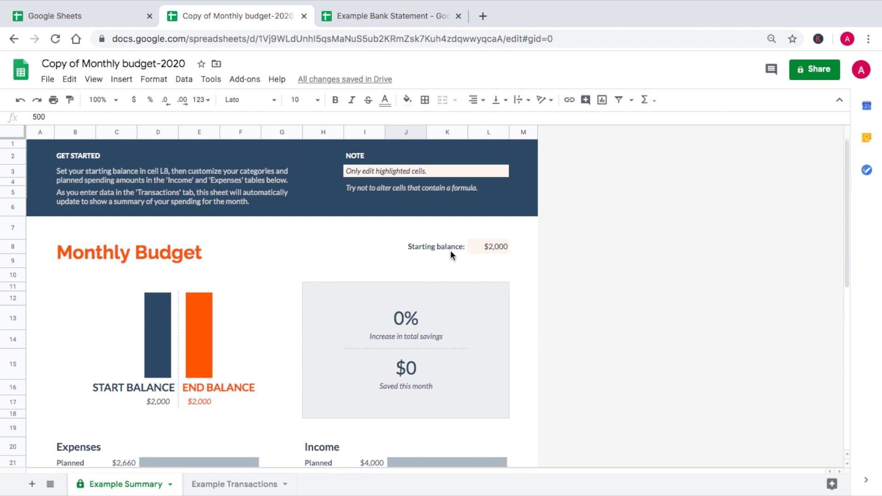
- Examine the starting balance cell, the start and end balance chart, and the savings figures on the summary sheet
left_click(496, 247)
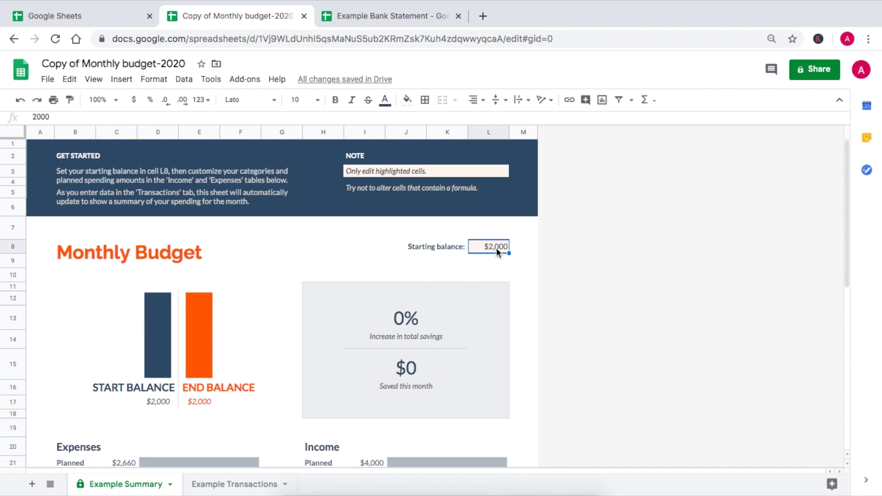
scroll(241, 310, "down", 2)
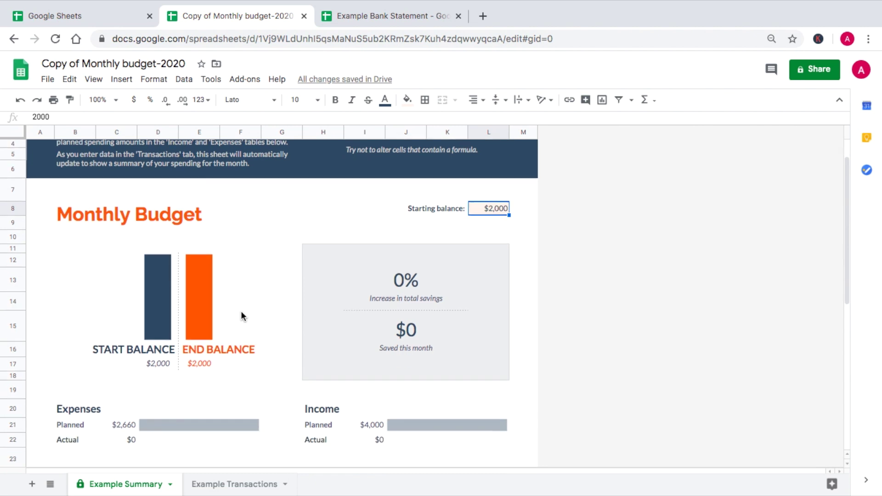
scroll(241, 315, "down", 1)
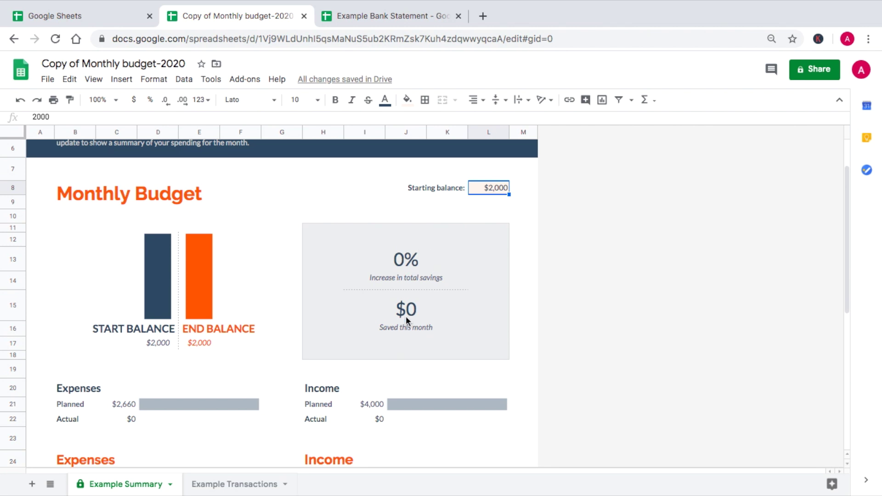
scroll(406, 316, "down", 3)
scroll(406, 321, "down", 1)
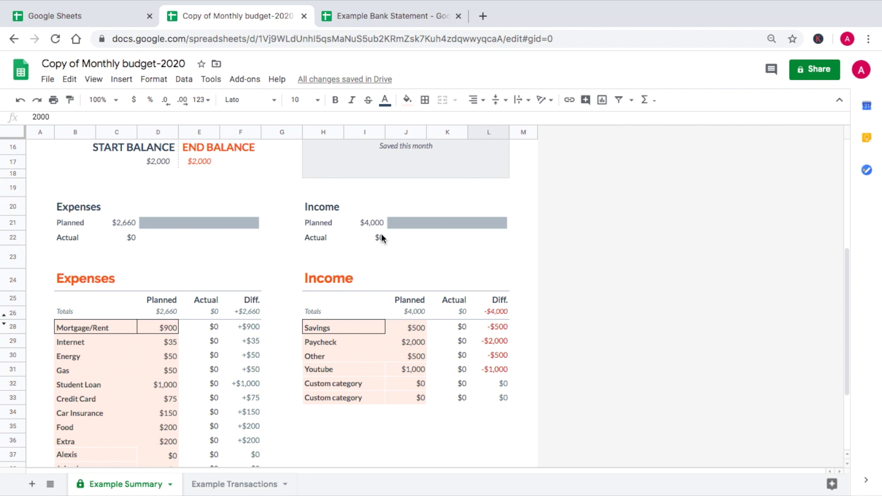
- Review the planned, actual and difference columns and the custom category rows in the Expenses and Income tables
scroll(175, 294, "down", 1)
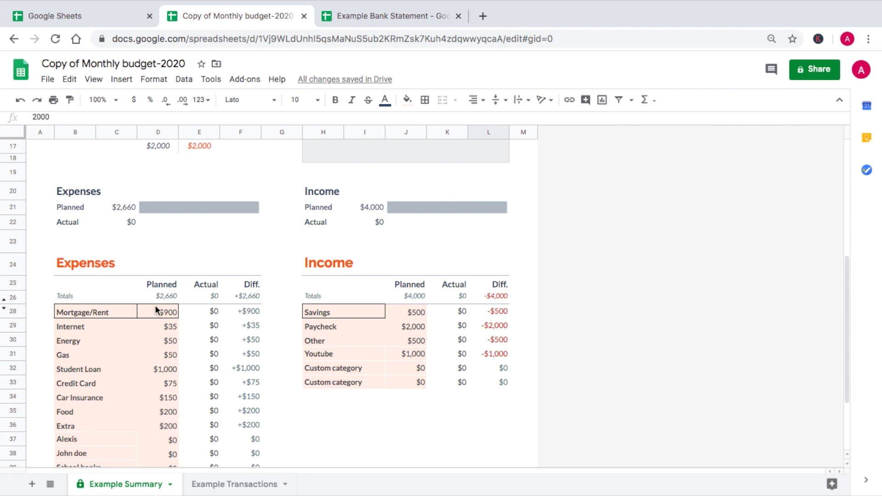
scroll(147, 385, "down", 1)
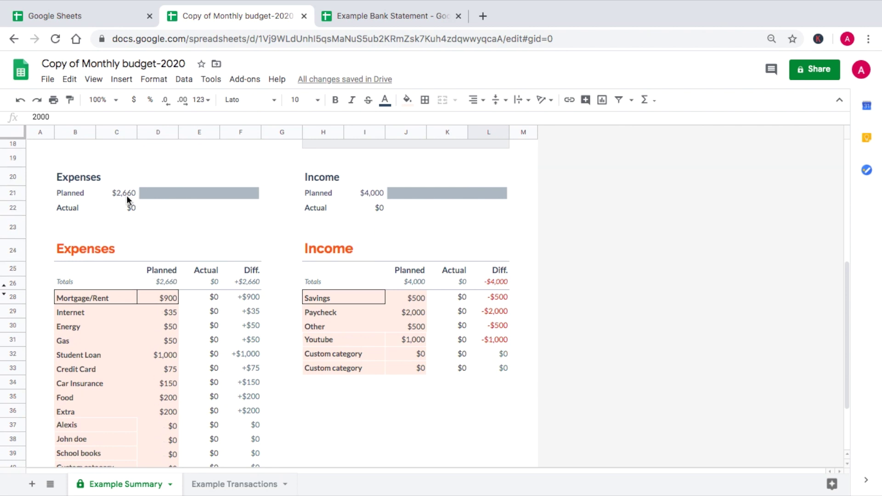
scroll(160, 282, "down", 1)
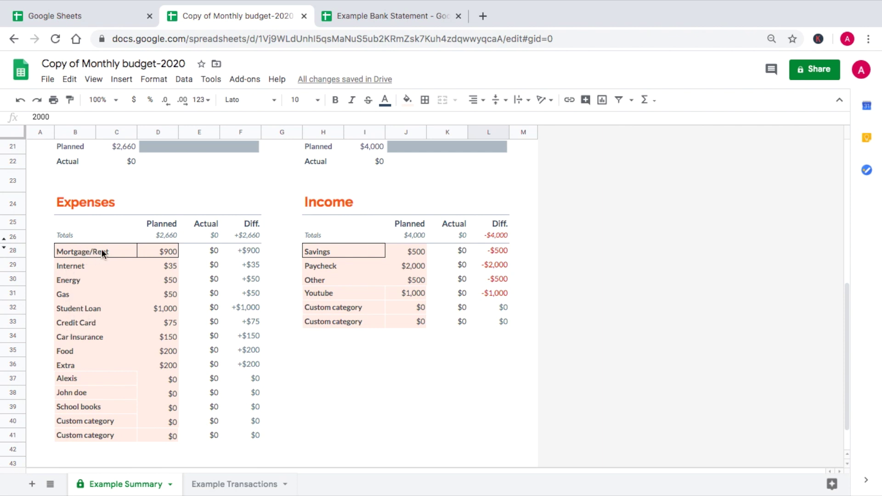
left_click(81, 421)
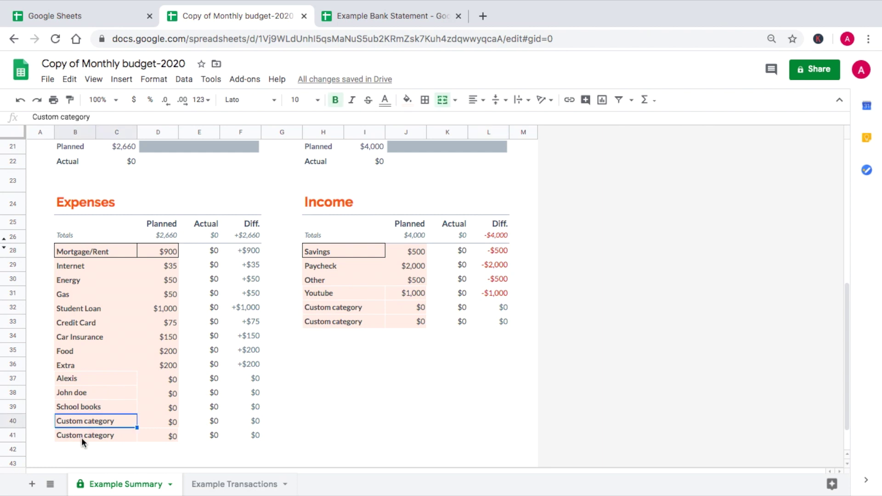
left_click(78, 436)
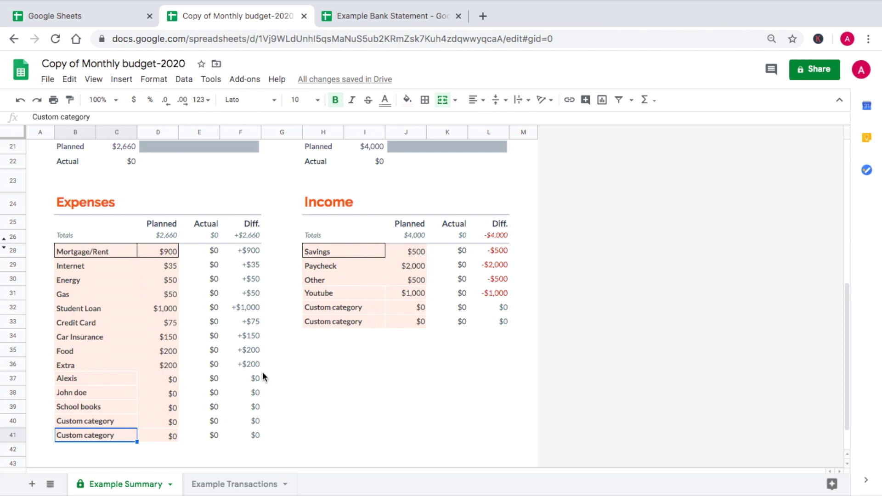
scroll(263, 371, "down", 2)
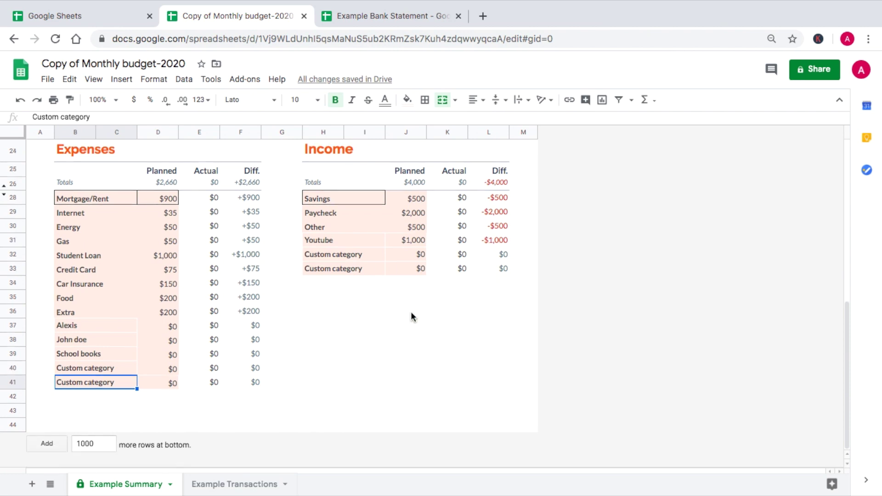
scroll(411, 312, "up", 10)
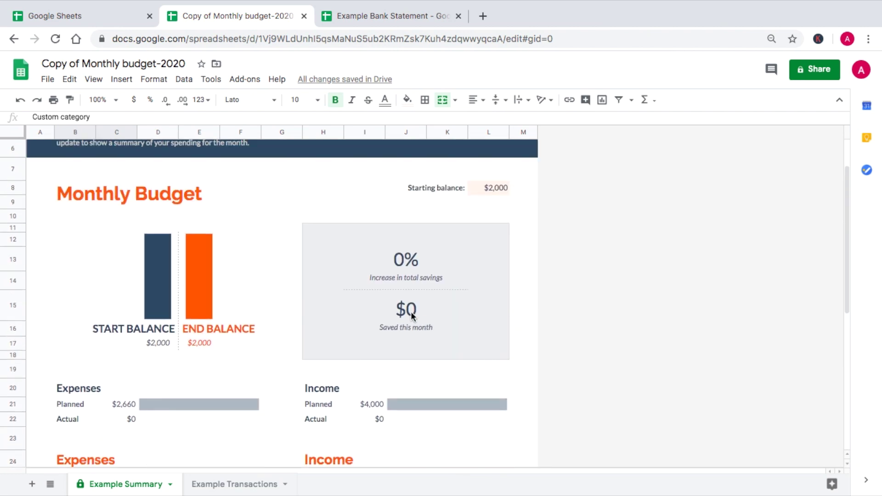
scroll(475, 263, "down", 5)
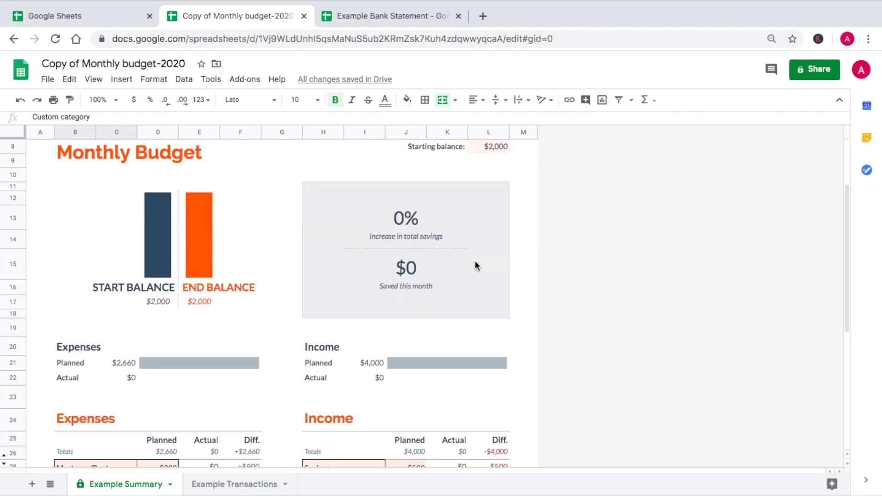
scroll(475, 266, "down", 2)
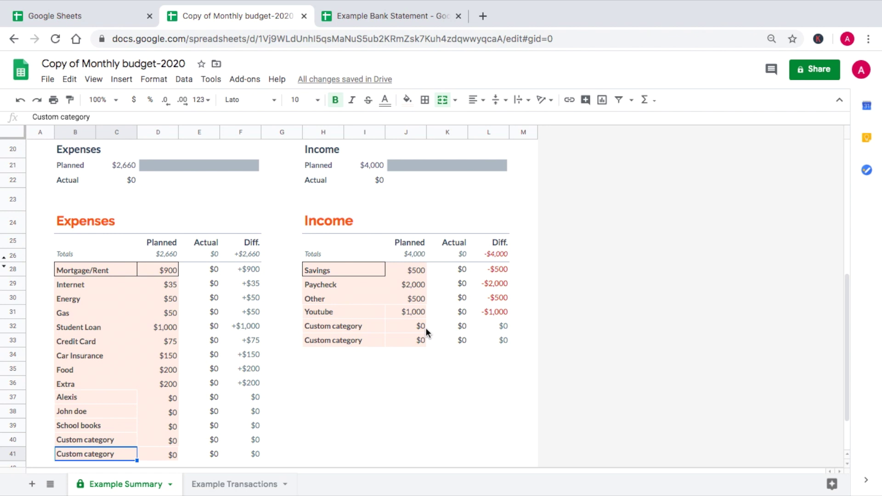
scroll(425, 327, "up", 7)
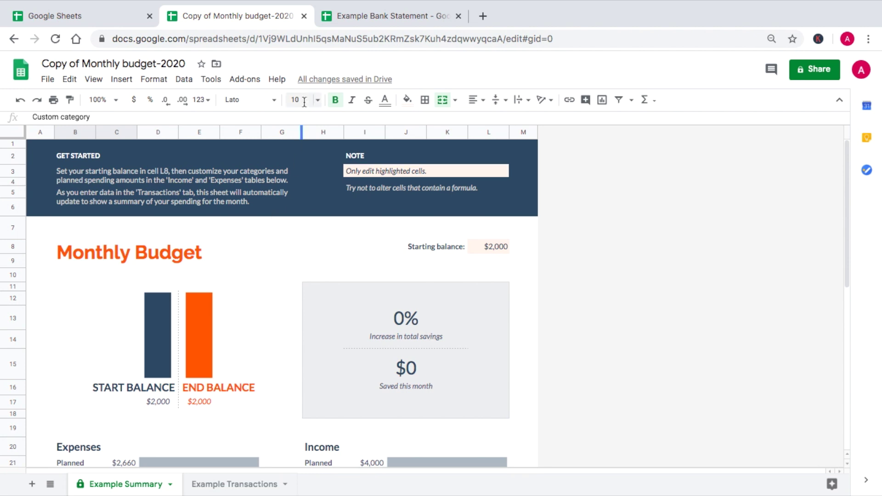
- Switch to the Example Bank Statement spreadsheet and review its dates, descriptions, amounts, running balance and transaction types
left_click(346, 23)
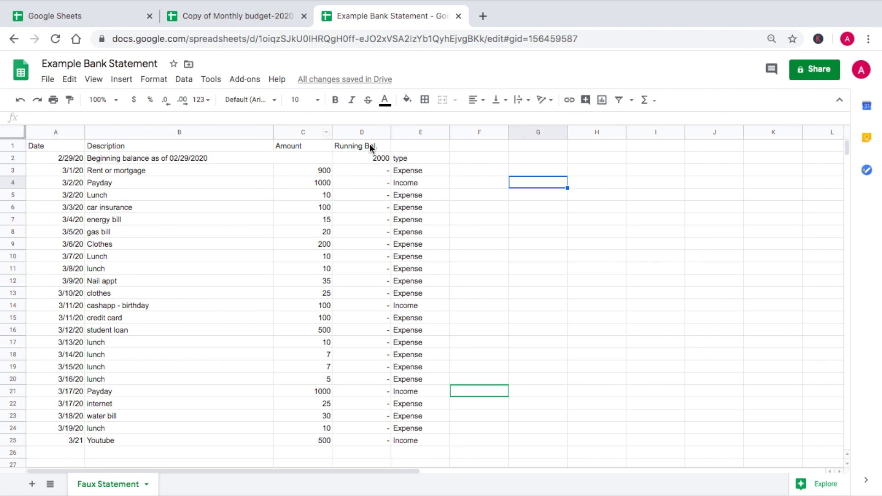
key("Left")
key("Down")
key("Down")
key("Down")
key("Down")
key("Down")
key("Down")
key("Down")
key("Down")
key("Down")
key("Down")
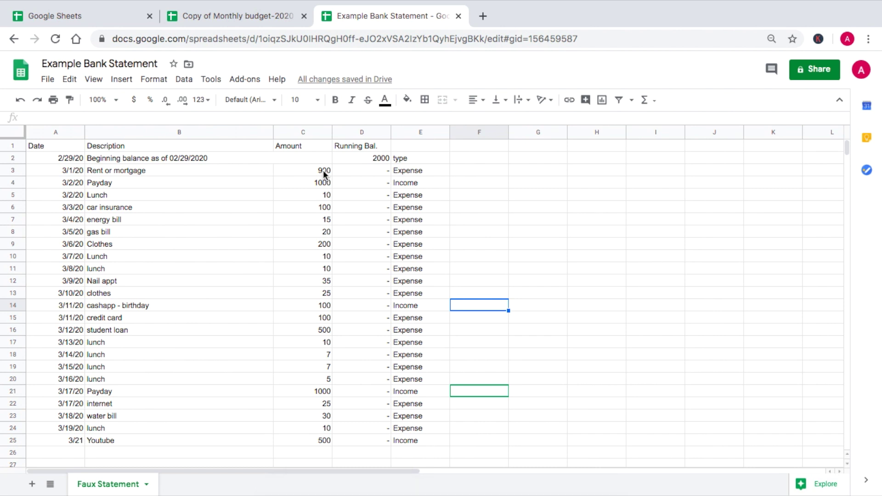
- Open the Example Transactions sheet in the Copy of Monthly budget-2020 spreadsheet
left_click(229, 13)
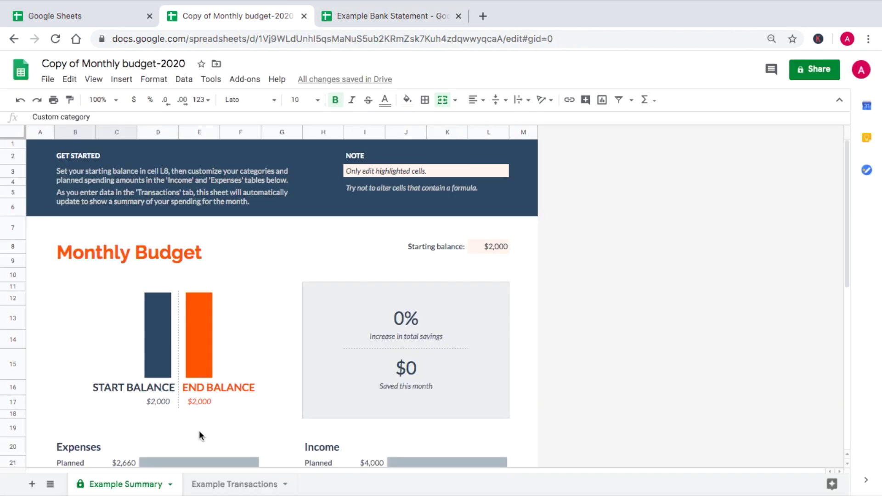
left_click(214, 486)
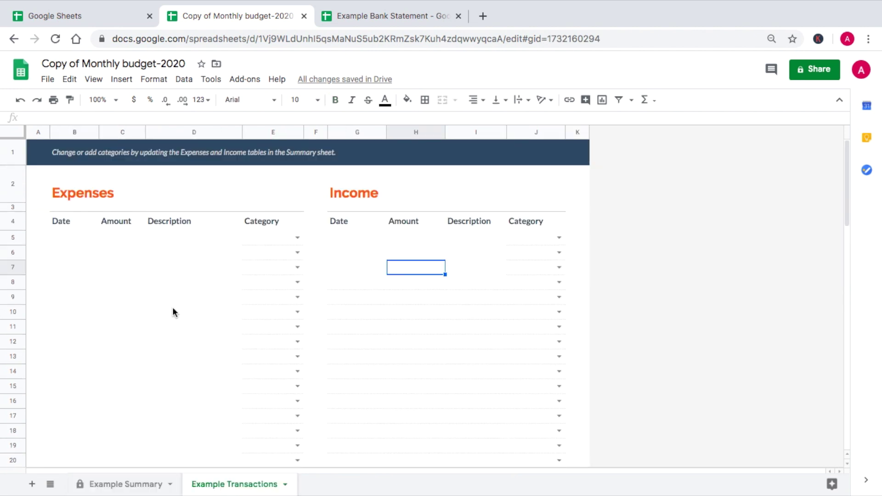
- In the Example Bank Statement, create a filter on row 2 and limit the type column to Expense entries
left_click(380, 21)
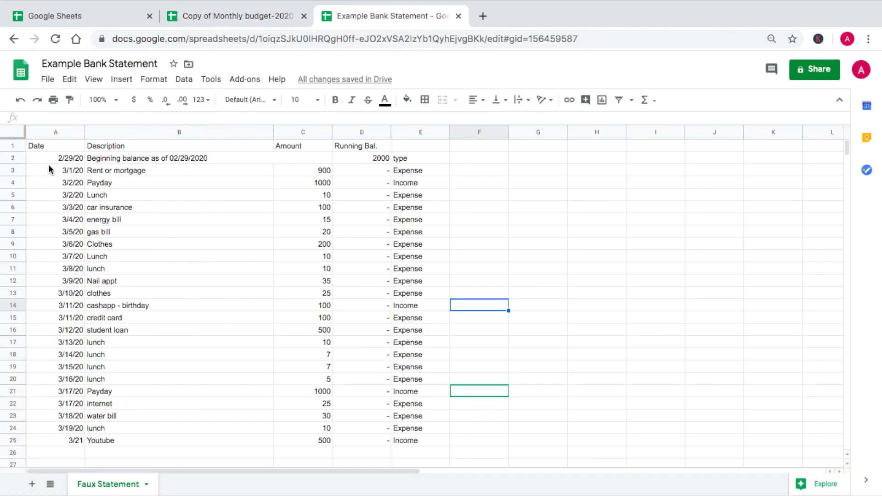
left_click(14, 158)
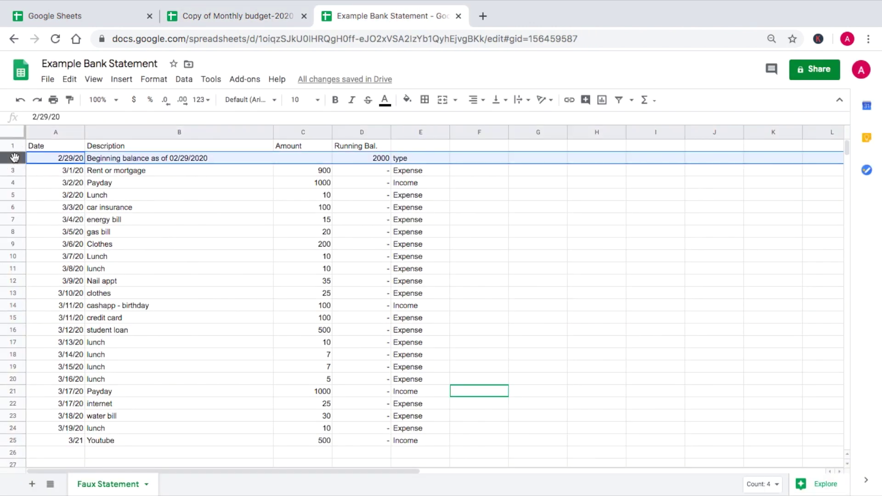
left_click(183, 84)
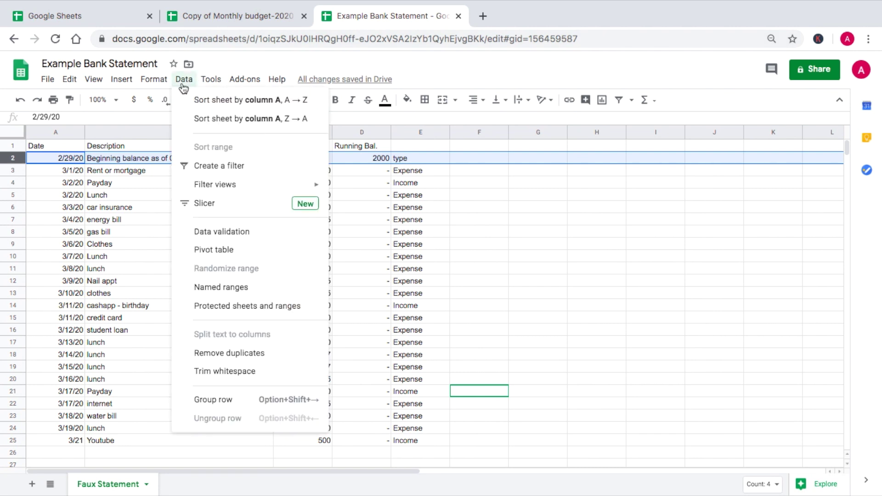
left_click(227, 166)
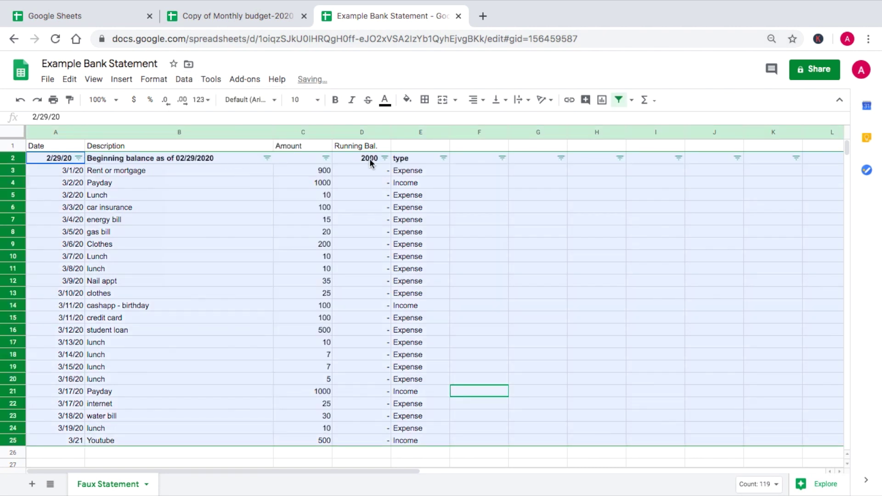
left_click(444, 158)
left_click(299, 373)
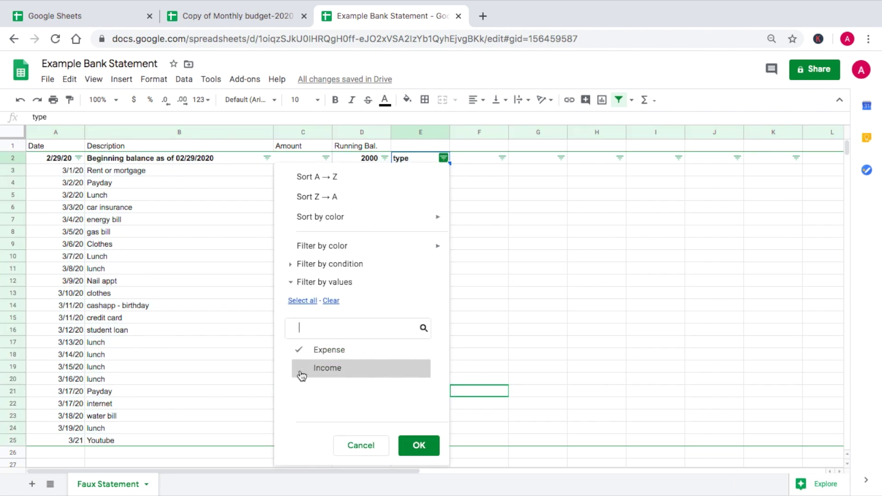
left_click(417, 446)
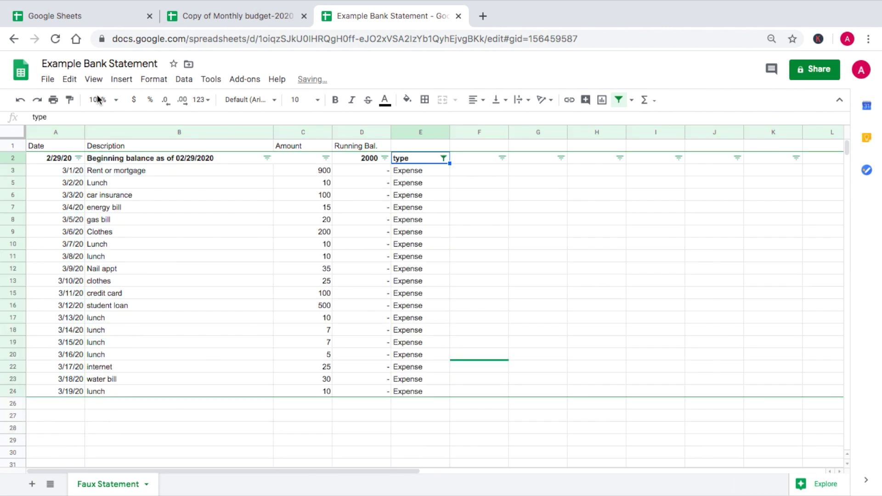
- Copy the filtered expense dates and amounts into the Expenses table of the Example Transactions sheet, starting at cell B5
left_click_drag(66, 322, 61, 393)
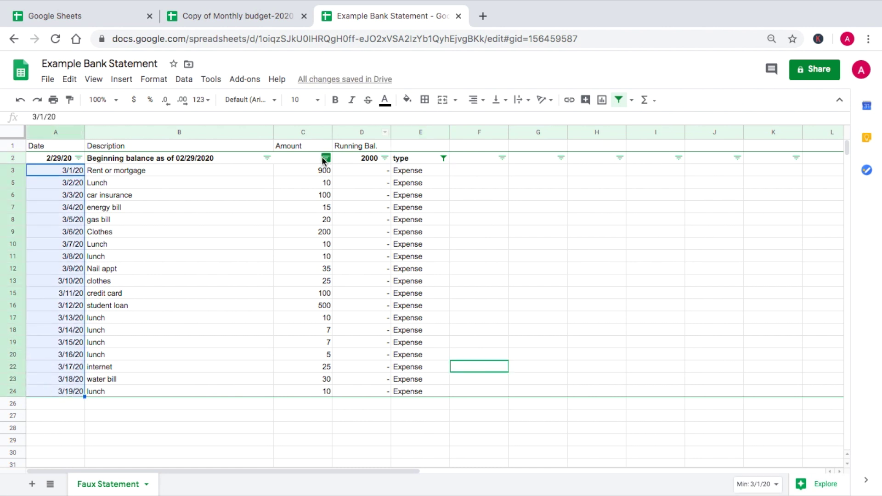
left_click_drag(306, 171, 295, 395)
key("ctrl+c")
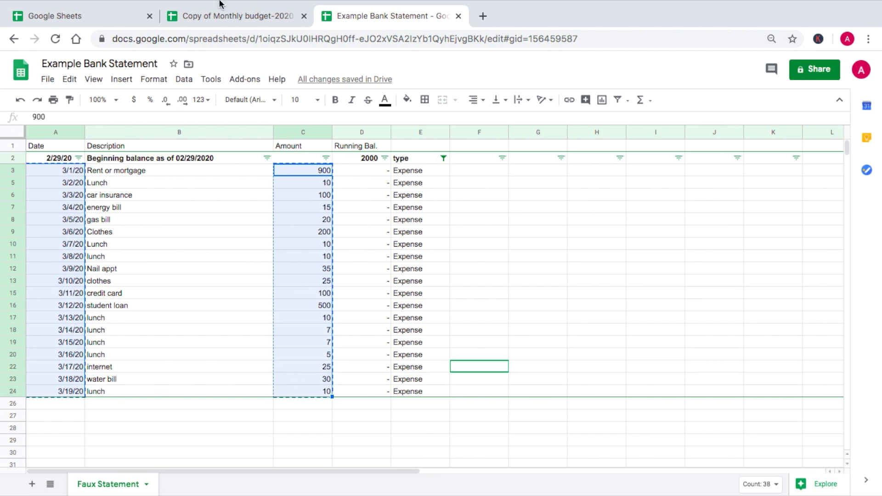
left_click(225, 16)
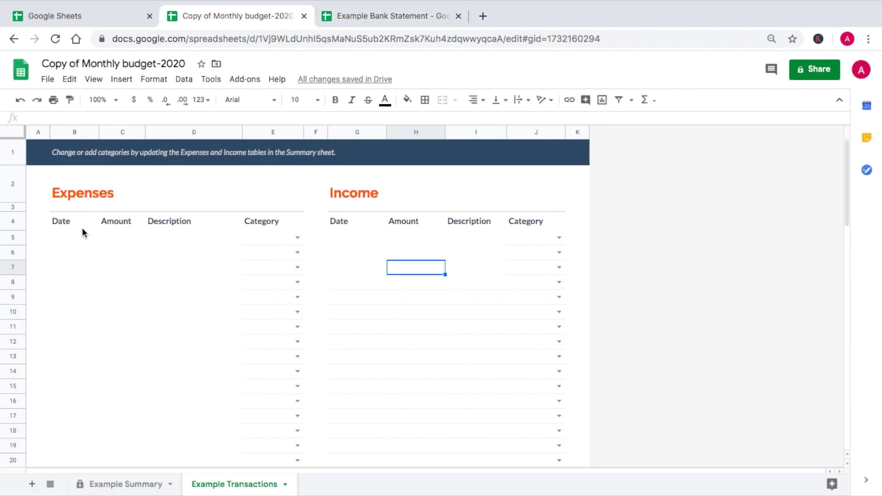
left_click(71, 240)
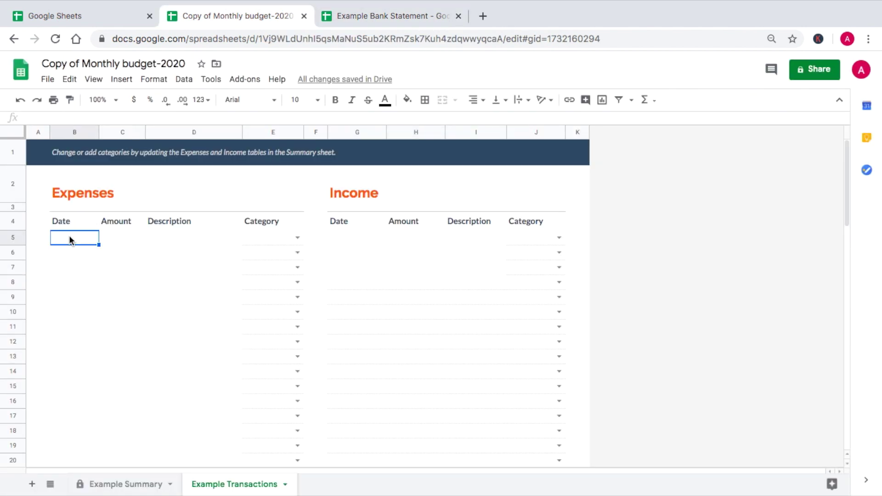
key("ctrl+v")
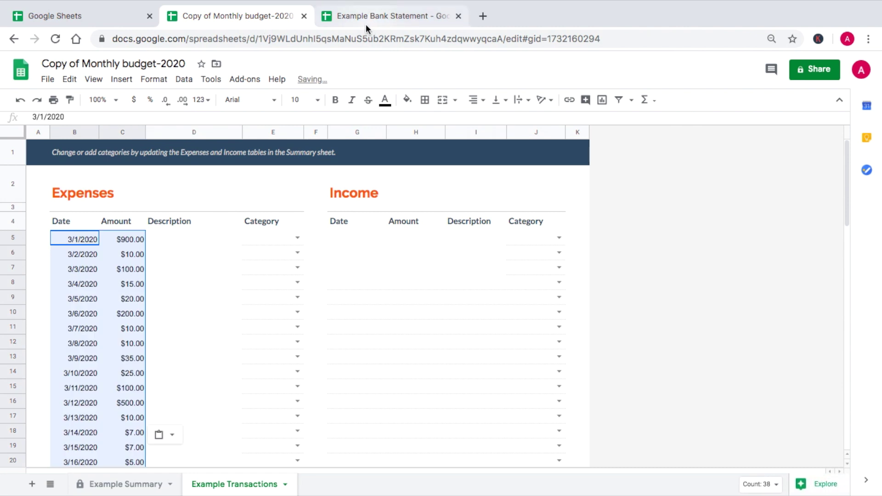
- Copy the filtered expense descriptions from the Example Bank Statement into the Expenses Description column, starting at cell D5
left_click(359, 21)
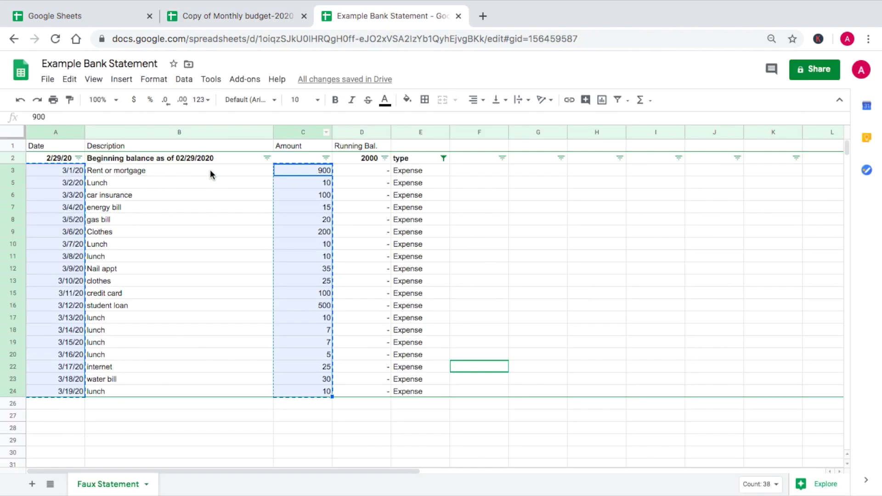
left_click_drag(210, 174, 146, 392)
key("ctrl+c")
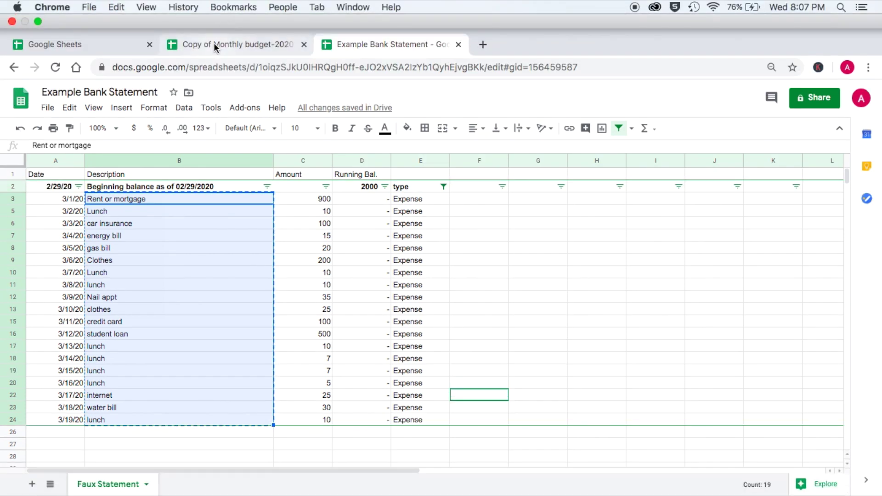
left_click(237, 16)
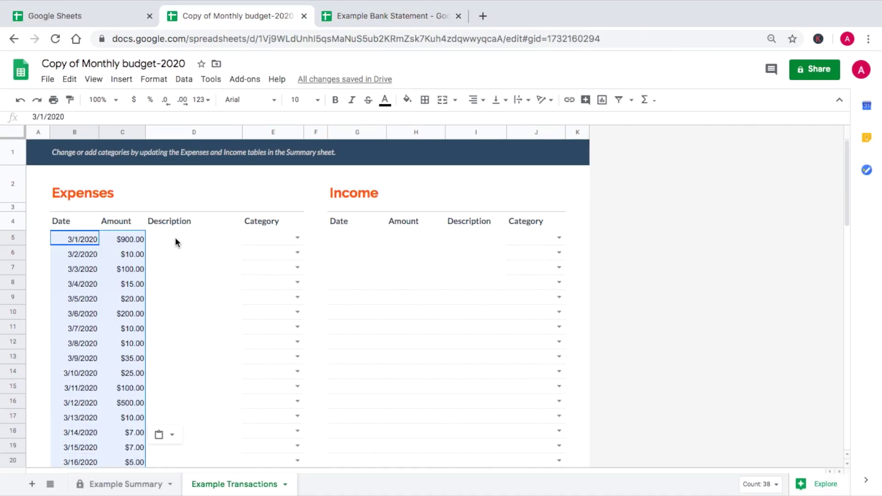
left_click(175, 237)
key("ctrl+v")
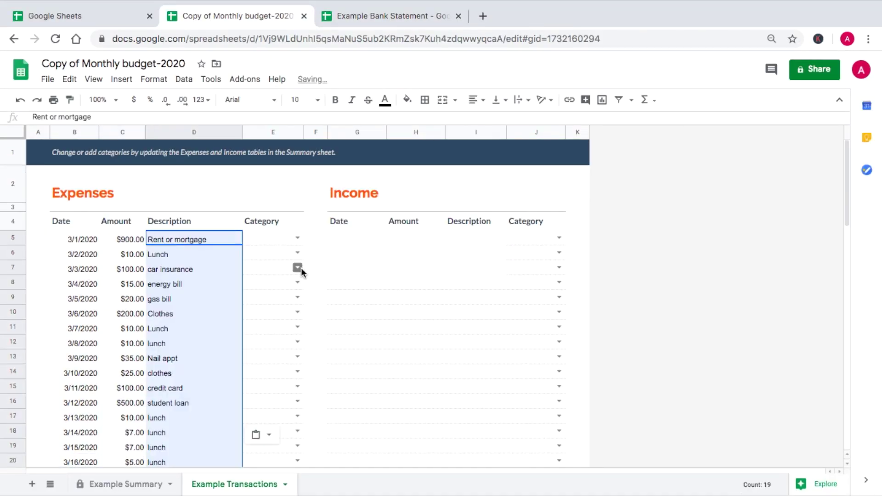
- In the Example Bank Statement, change the type column filter to include only Income entries
left_click(365, 23)
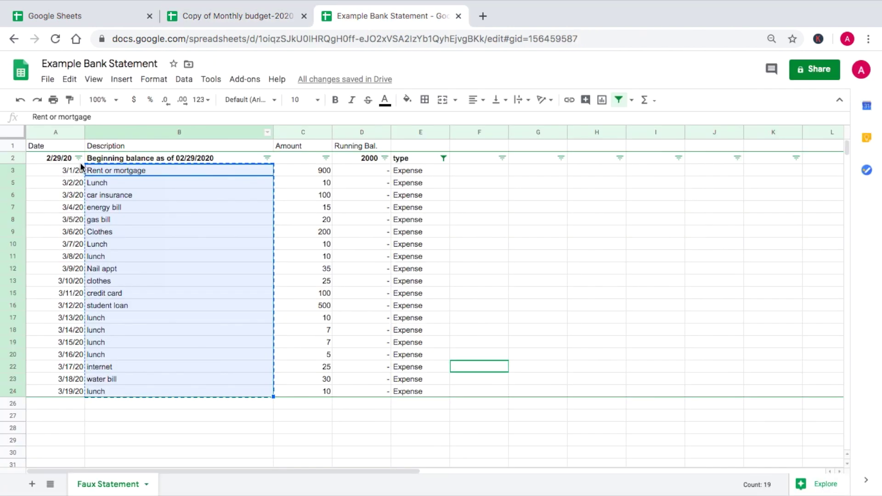
left_click(443, 158)
left_click(317, 367)
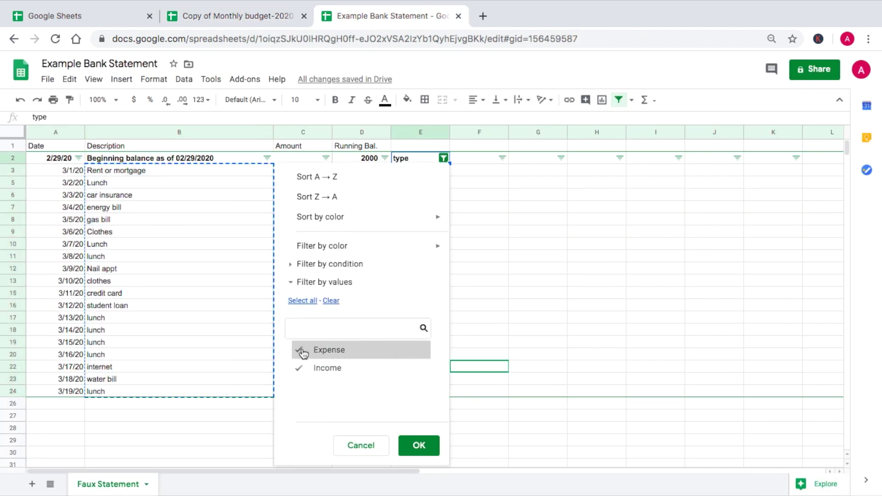
left_click(298, 350)
left_click(419, 445)
- Copy the filtered income dates and amounts into the Income table of the Example Transactions sheet, starting at cell G5
left_click(76, 174)
left_click_drag(76, 174, 75, 207)
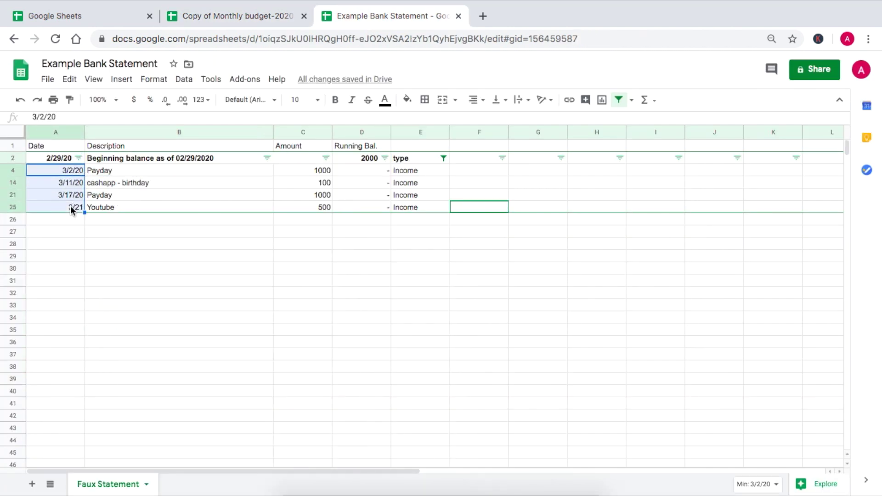
left_click_drag(321, 170, 324, 207)
key("ctrl+c")
left_click(238, 11)
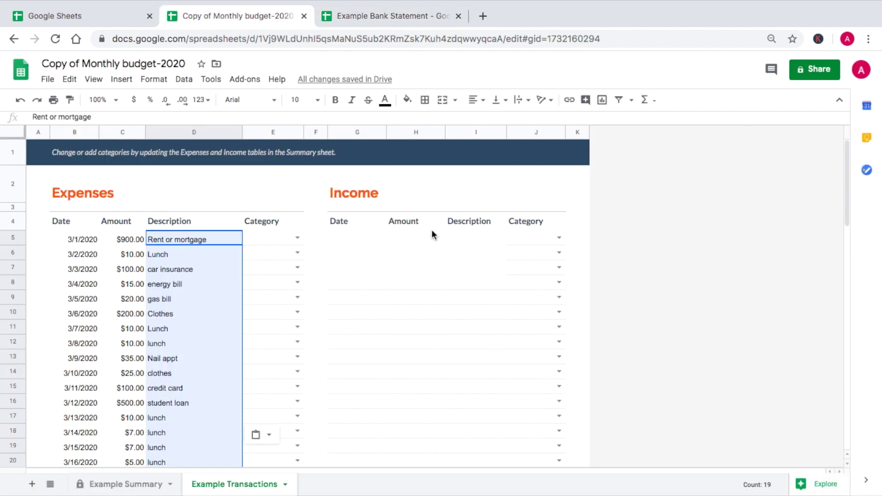
left_click(351, 239)
key("ctrl+v")
- Copy the filtered income descriptions from the bank statement into the Income Description column, starting at cell I5
left_click(343, 17)
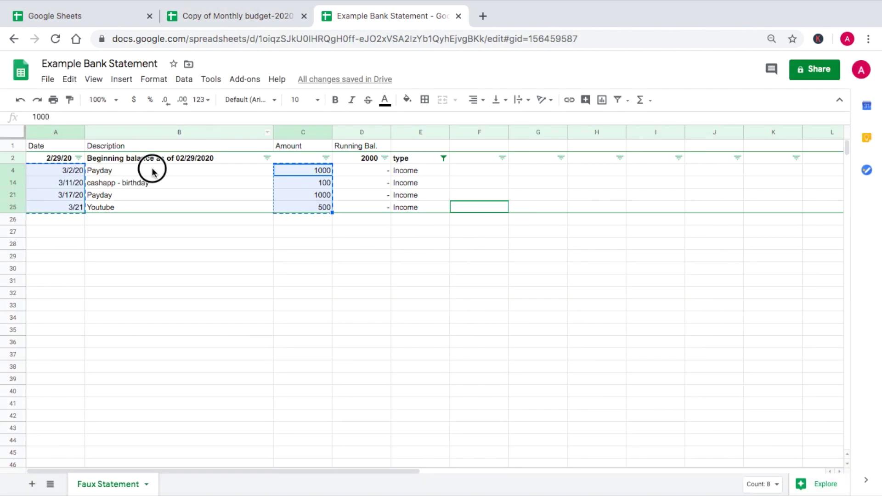
left_click_drag(151, 169, 152, 207)
key("ctrl+c")
left_click(269, 18)
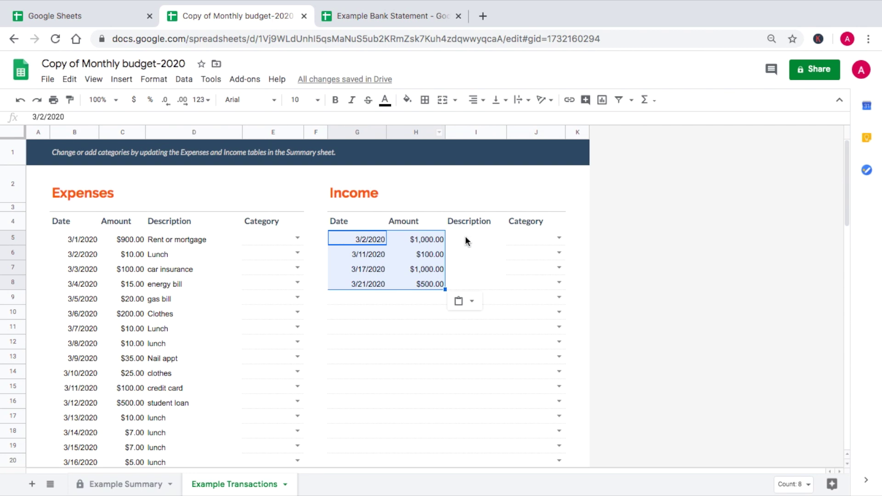
left_click(465, 235)
key("ctrl+v")
left_click(642, 296)
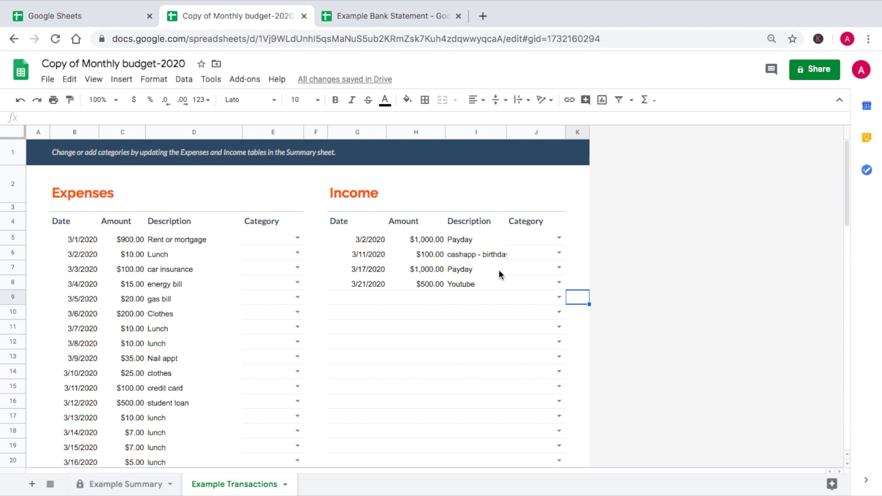
- Compare the category options offered in cell E5 with the categories in the Example Summary sheet, and return to Example Transactions
left_click(297, 238)
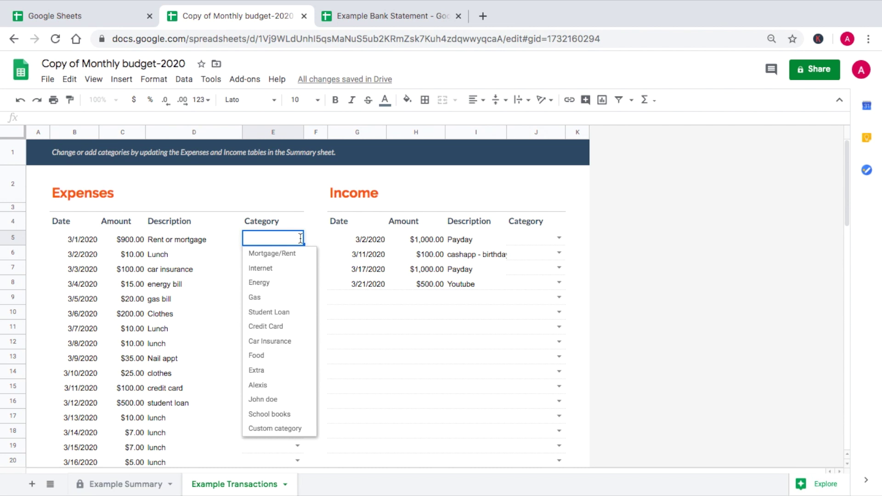
left_click(122, 485)
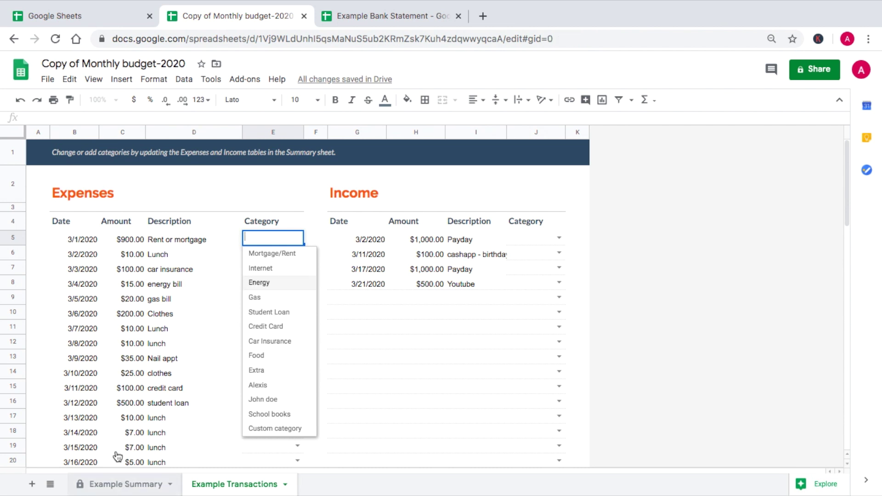
scroll(102, 428, "down", 6)
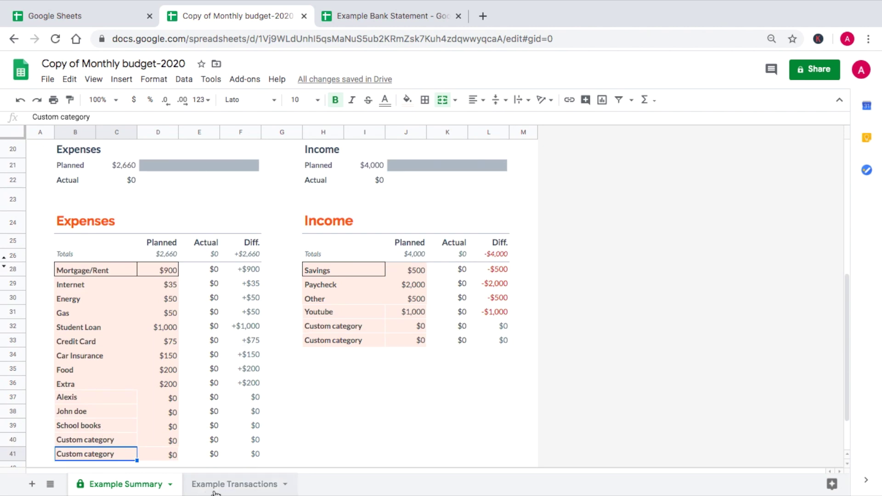
left_click(215, 489)
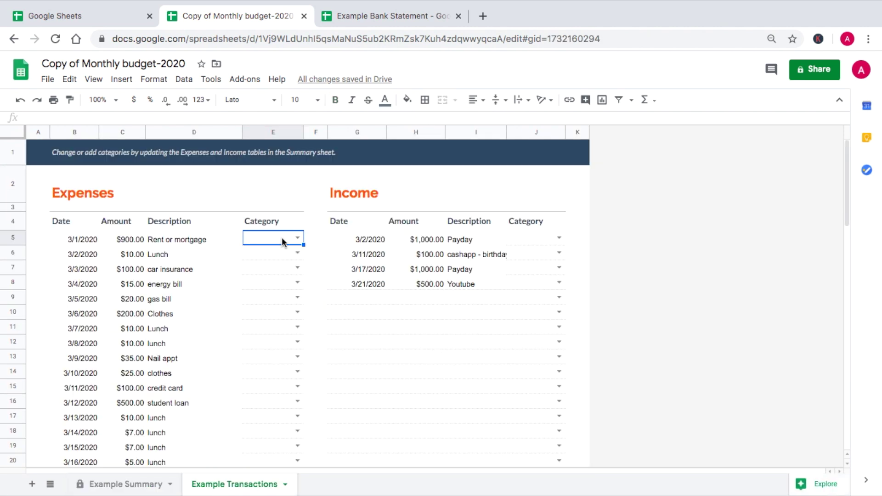
- Categorize the first three expenses: rent as Mortgage/Rent, the 3/2 lunch as Food, and car insurance as Car Insurance
left_click(301, 241)
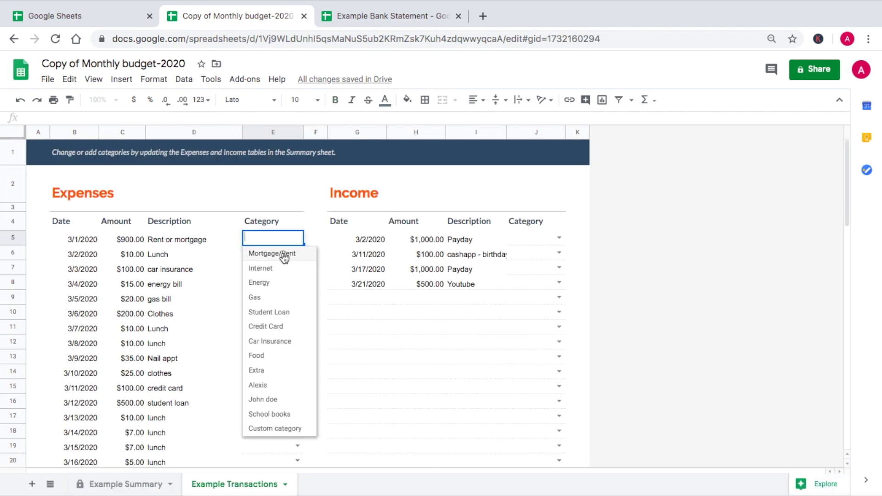
left_click(279, 253)
left_click(297, 253)
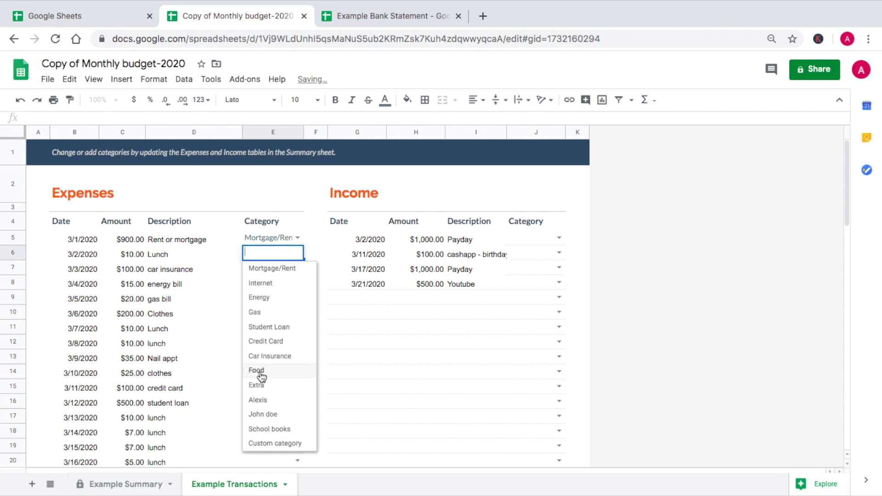
left_click(260, 372)
left_click(298, 267)
left_click(280, 370)
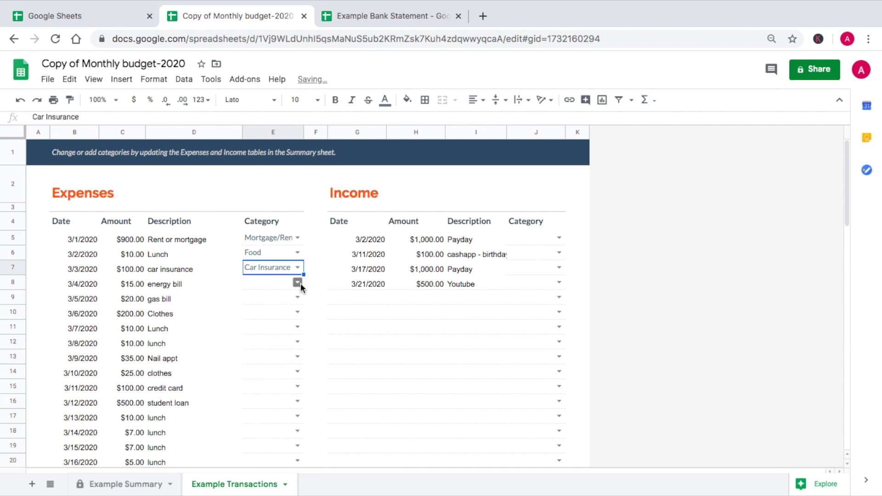
- Categorize the energy bill as Energy, the gas bill as Gas, and the 3/6 clothes purchase as Extra
left_click(298, 282)
left_click(274, 328)
left_click(298, 296)
left_click(260, 357)
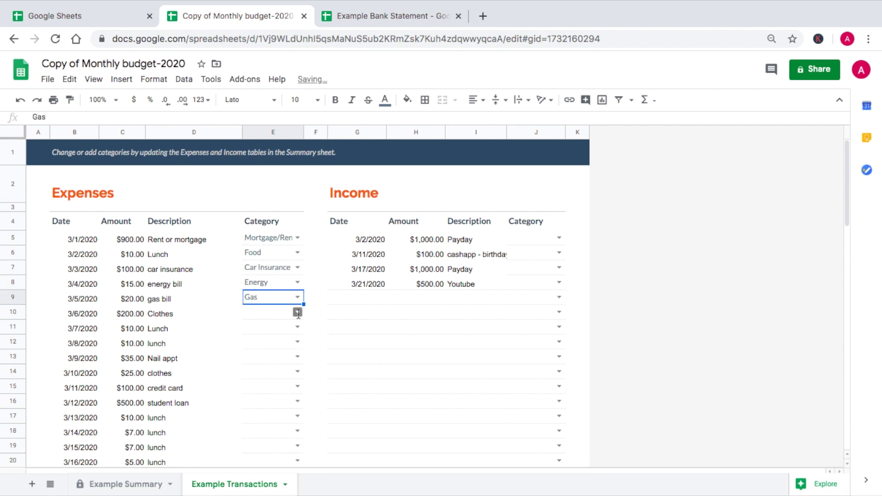
left_click(298, 311)
left_click(261, 445)
- Categorize the 3/7 and 3/8 lunches as Food and the nail appointment as Extra
left_click(298, 327)
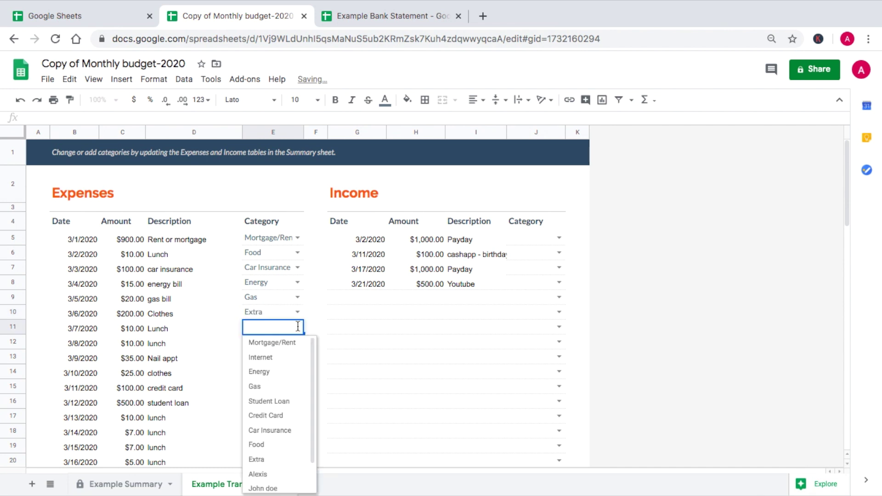
left_click(266, 446)
left_click(297, 341)
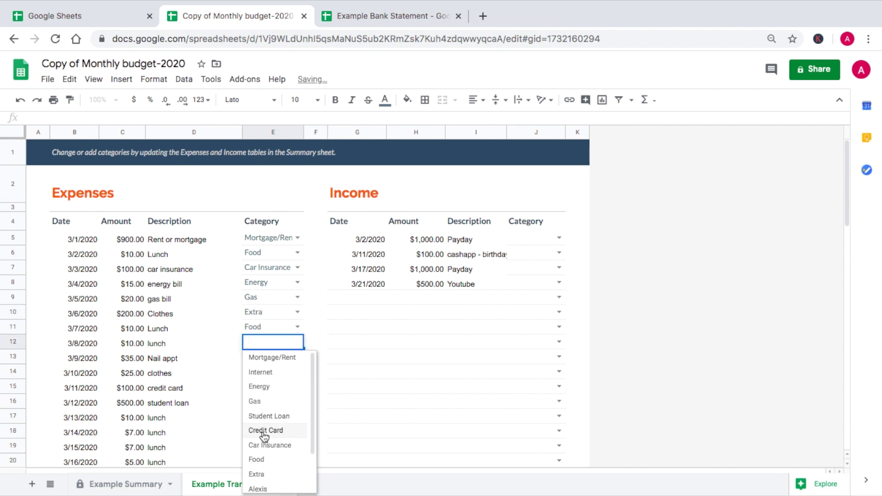
left_click(260, 462)
left_click(298, 357)
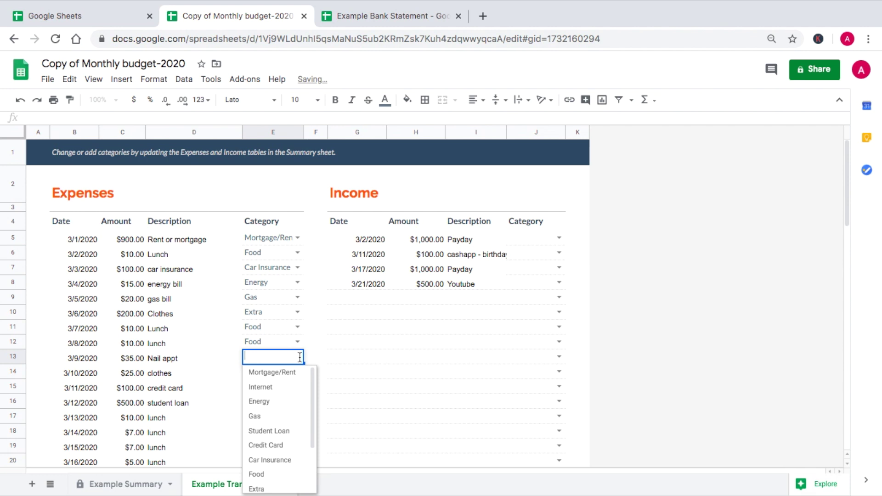
left_click(257, 488)
- Categorize the expenses from row 14 down: clothes as Extra, credit card as Credit Card, student loan as Student Loan, and lunches as Food
scroll(299, 350, "down", 2)
left_click(297, 282)
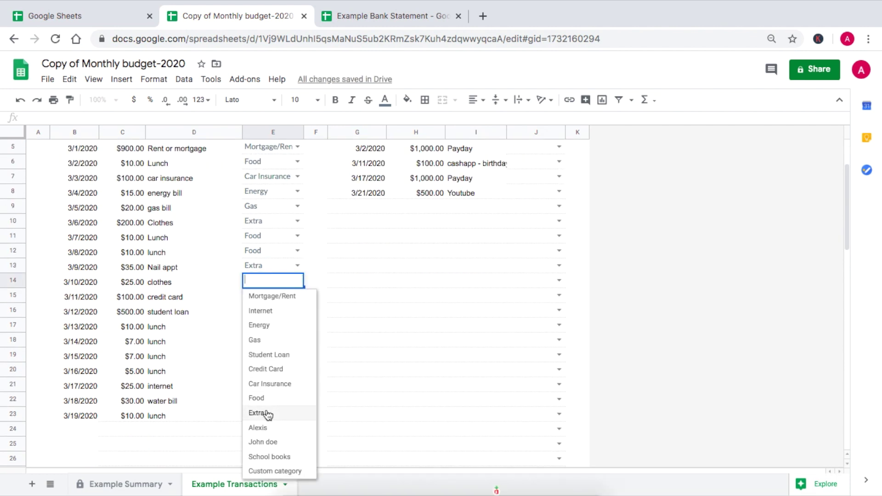
double_click(294, 418)
left_click(282, 297)
- Categorize the income entries: both paydays as Paycheck, the cashapp birthday money as Other, and the Youtube entry as Youtube
scroll(542, 317, "up", 3)
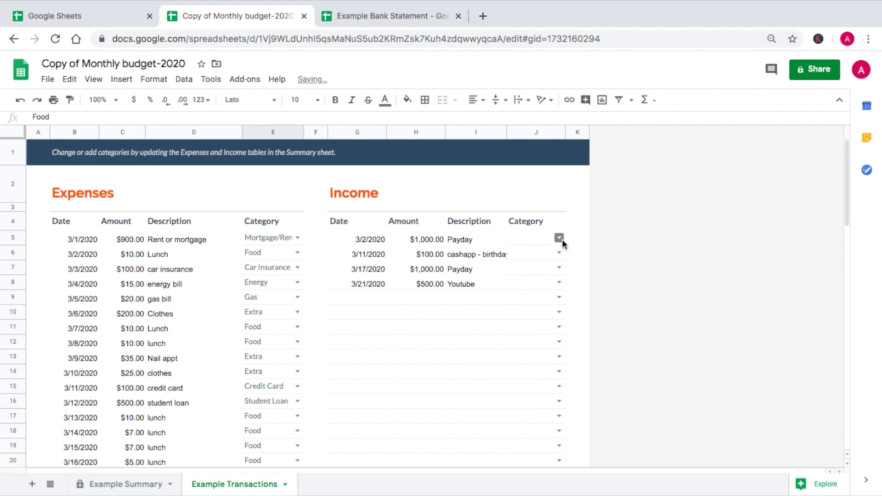
left_click(560, 239)
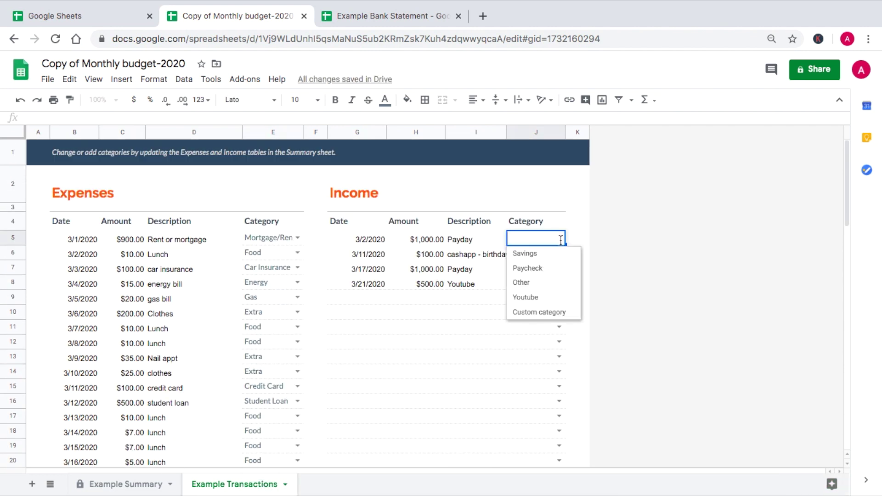
left_click(552, 274)
left_click(560, 254)
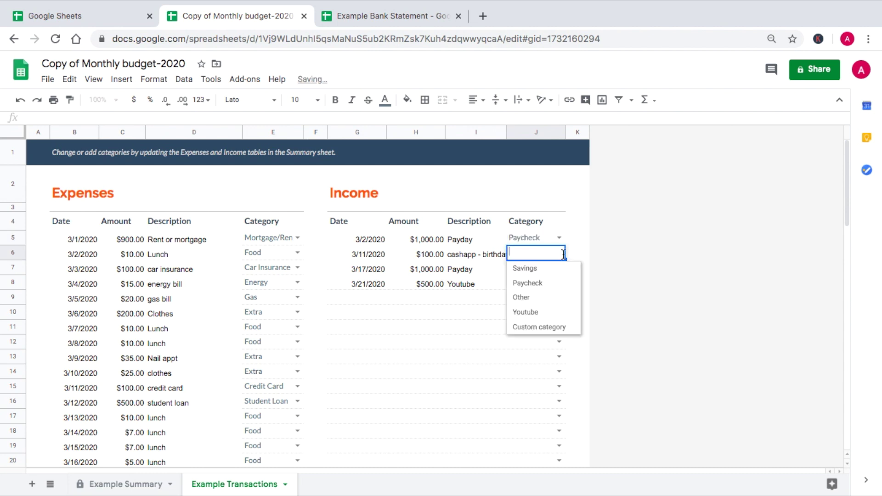
left_click(533, 297)
left_click(558, 267)
left_click(533, 297)
left_click(559, 282)
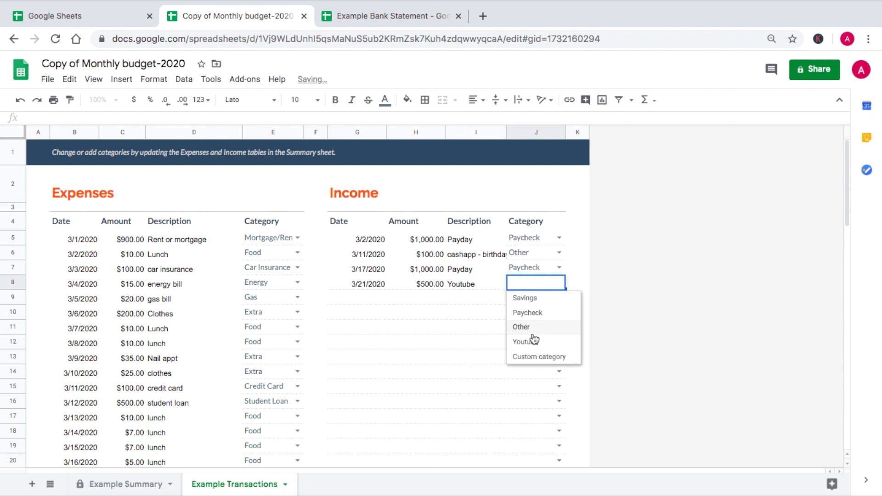
left_click(532, 341)
left_click(615, 316)
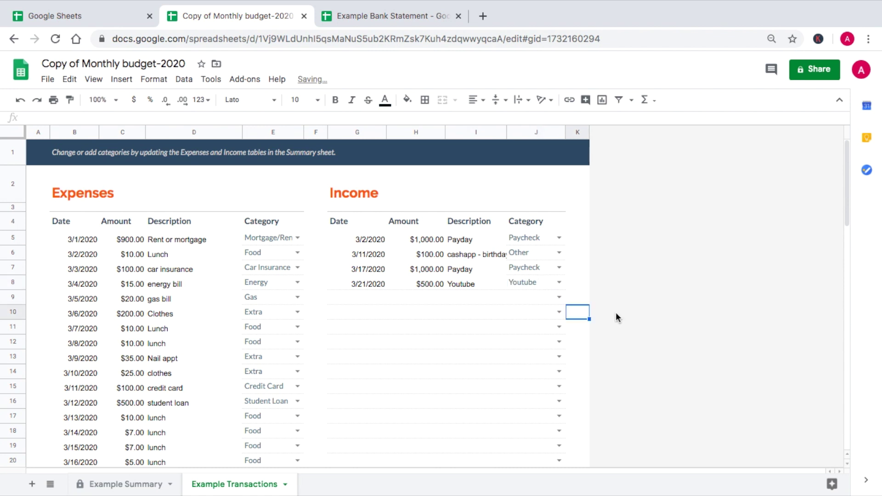
- Review planned versus actual amounts, differences and balances in the Example Summary sheet, checking them against the Example Transactions sheet
left_click(120, 484)
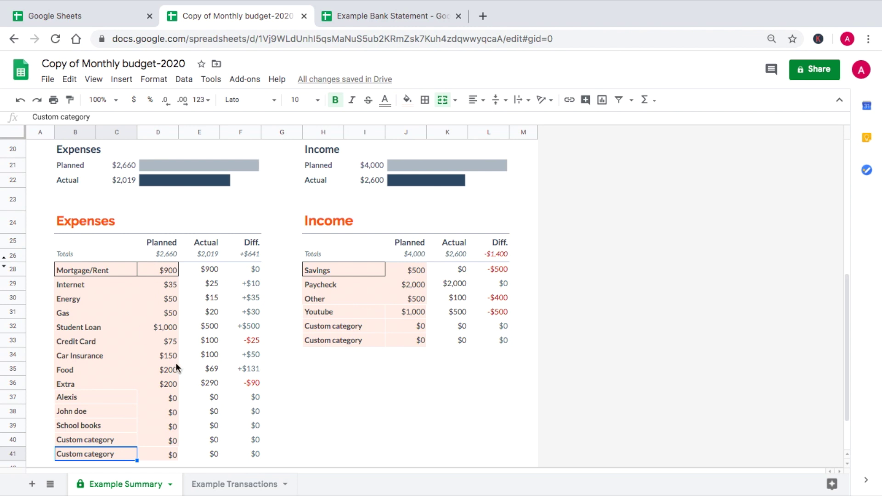
scroll(176, 366, "down", 1)
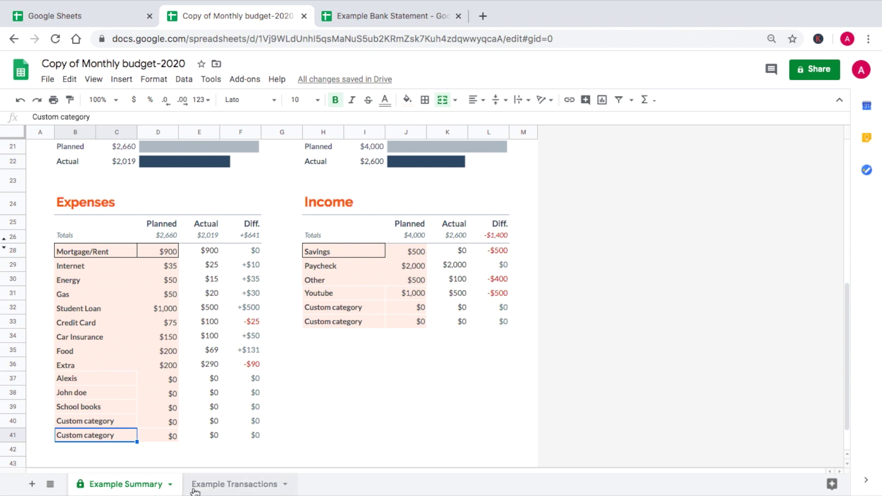
left_click(211, 488)
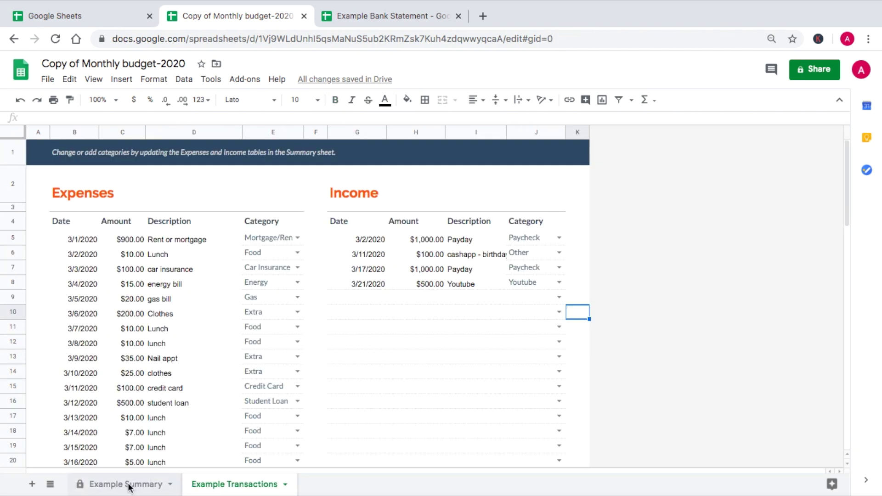
left_click(125, 482)
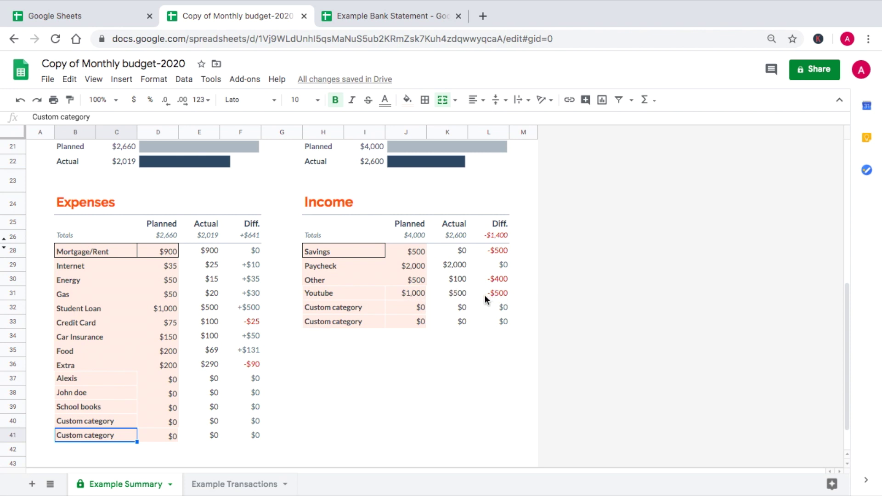
scroll(484, 293, "up", 1)
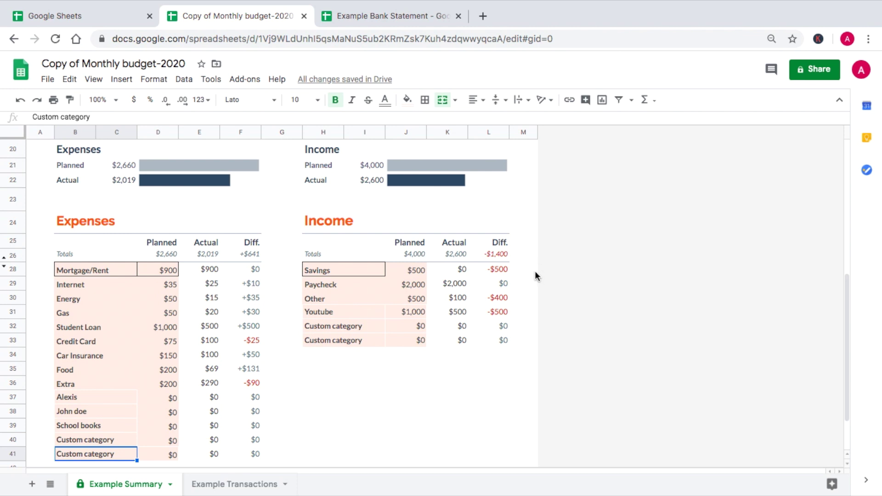
scroll(536, 276, "up", 2)
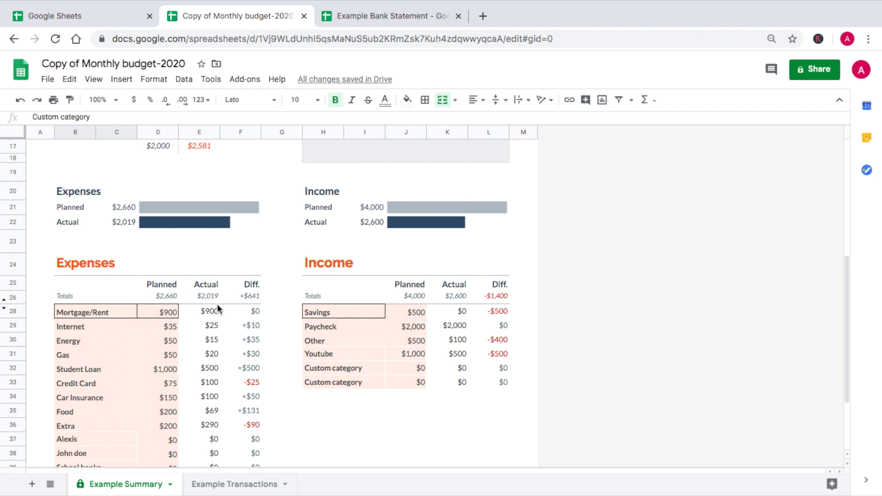
scroll(217, 304, "up", 1)
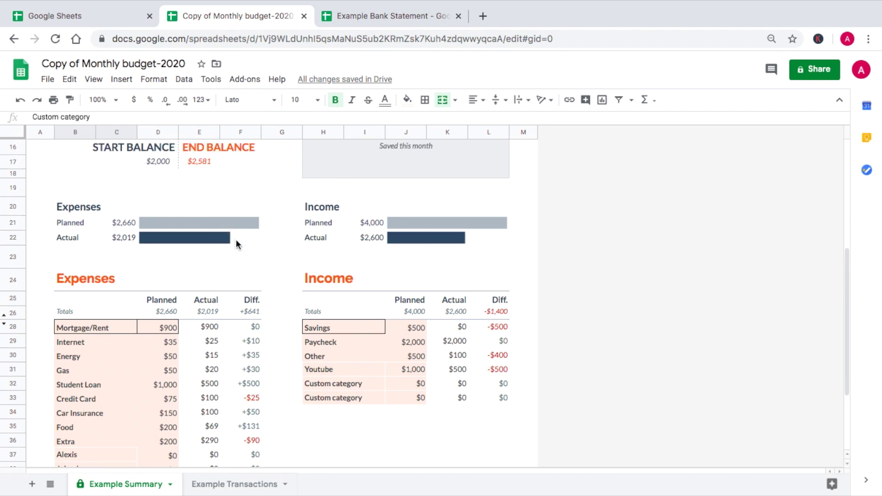
- Examine the start and end balances, savings figures, and planned versus actual expense and income totals in the Example Summary sheet
scroll(469, 239, "up", 5)
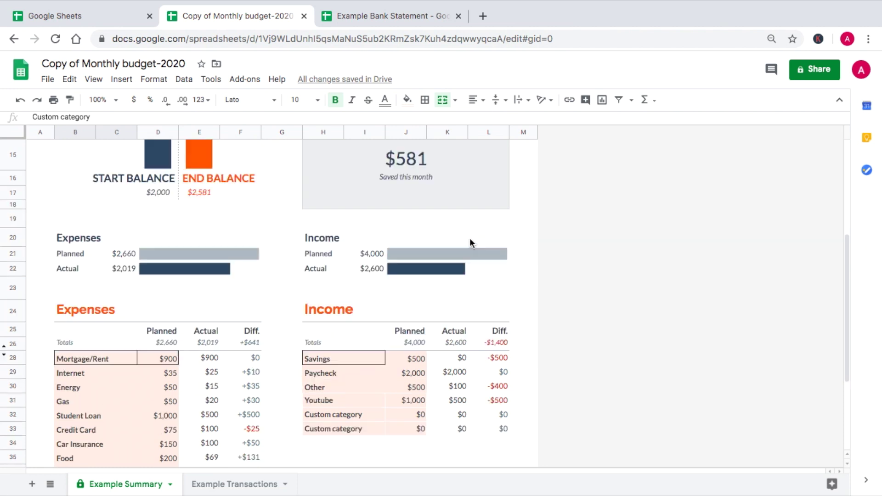
scroll(469, 238, "up", 2)
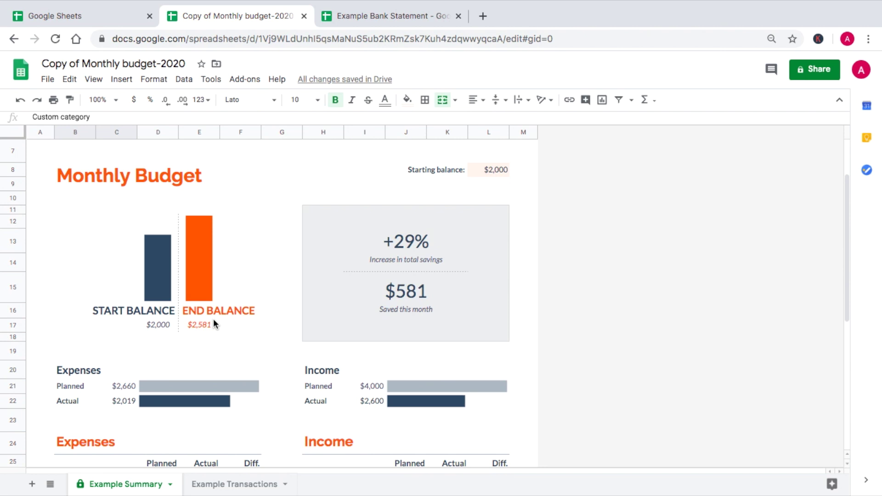
scroll(214, 322, "down", 1)
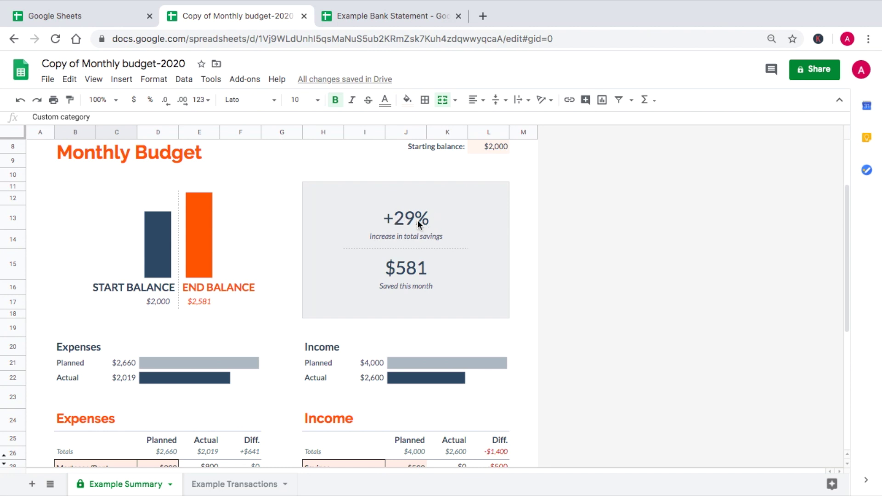
scroll(416, 222, "up", 2)
scroll(417, 225, "up", 2)
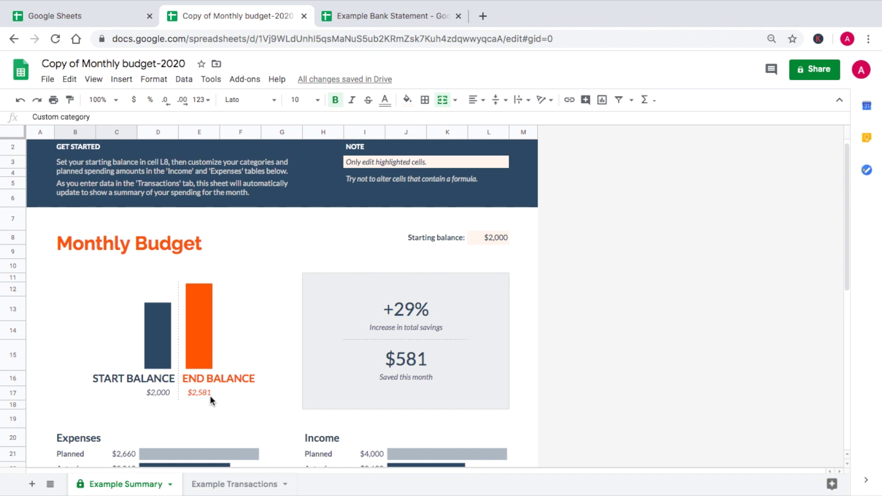
scroll(210, 401, "down", 1)
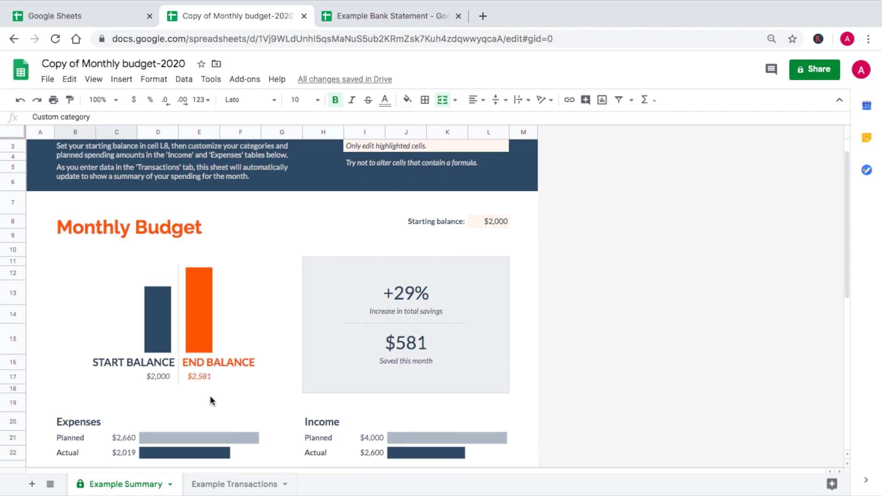
scroll(210, 401, "down", 1)
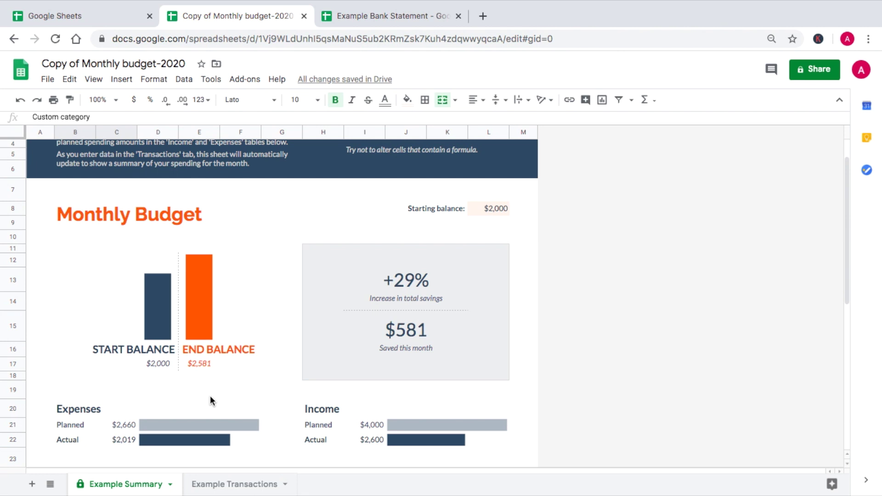
scroll(210, 398, "down", 5)
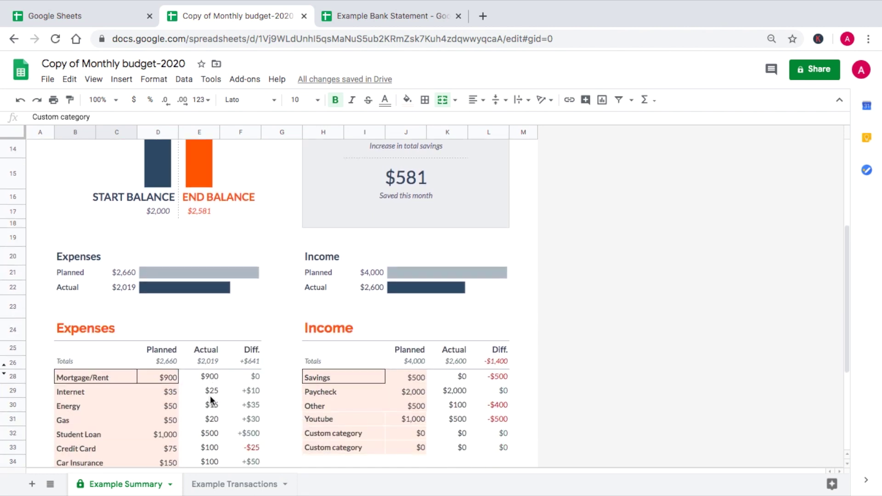
scroll(210, 396, "down", 1)
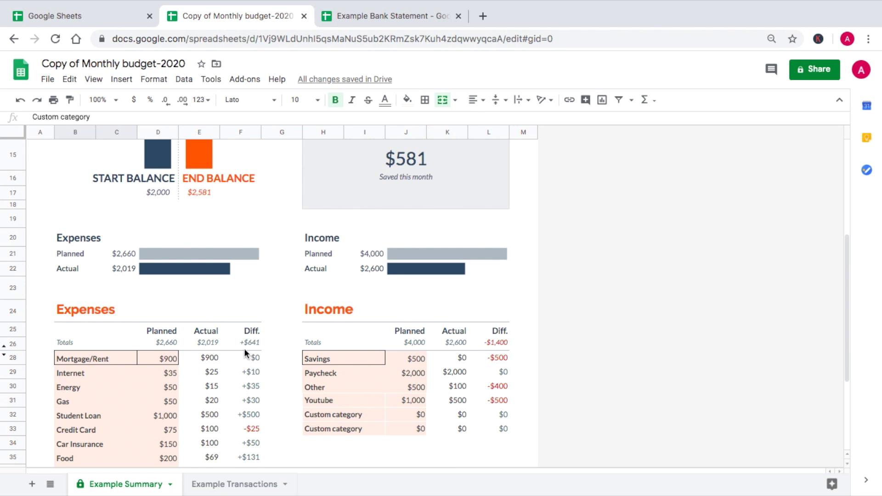
scroll(202, 431, "down", 2)
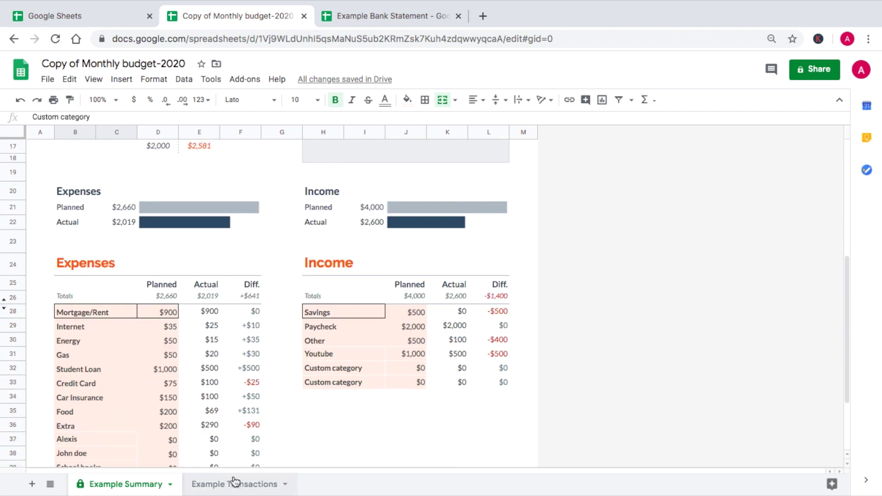
- Set the 3/12 student loan expense to 2000 in Example Transactions and check its effect on the Example Summary balances and totals
left_click(228, 485)
scroll(244, 348, "down", 2)
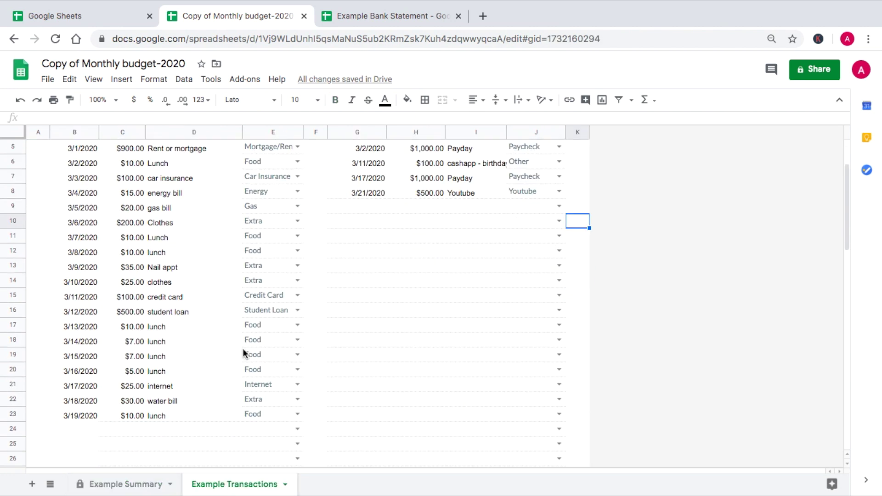
left_click(137, 310)
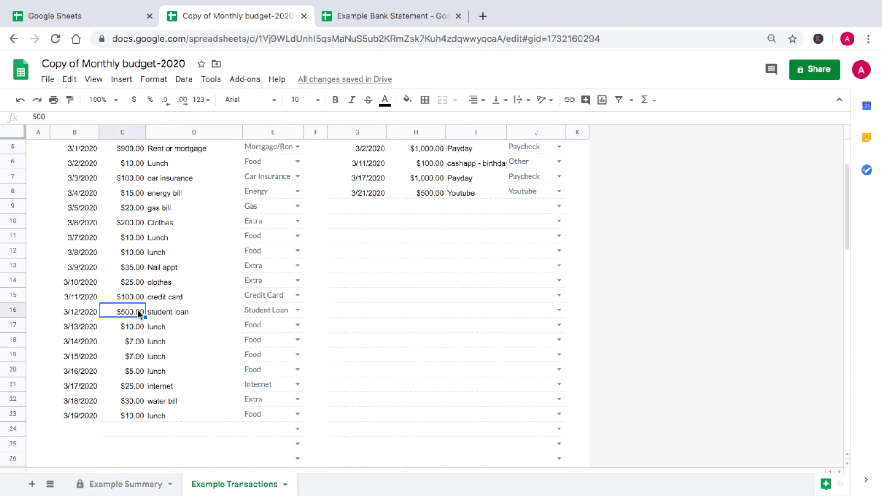
type("2000")
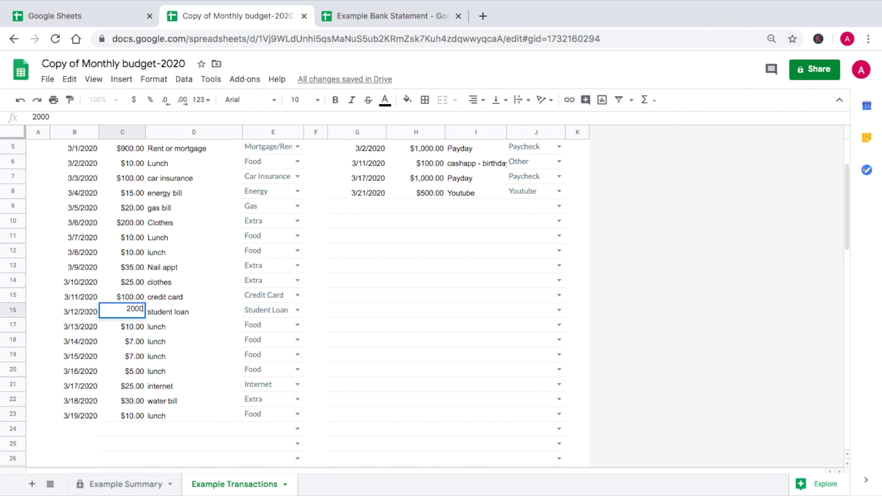
key("Return")
left_click(115, 490)
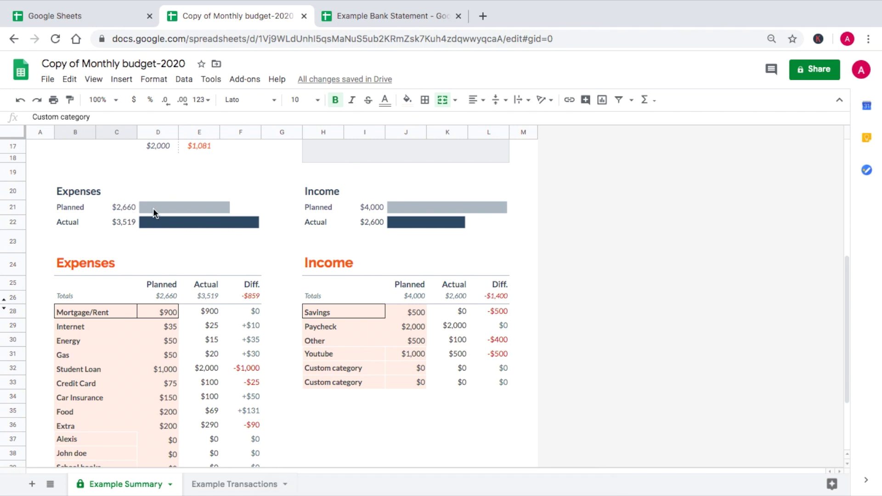
scroll(156, 208, "up", 3)
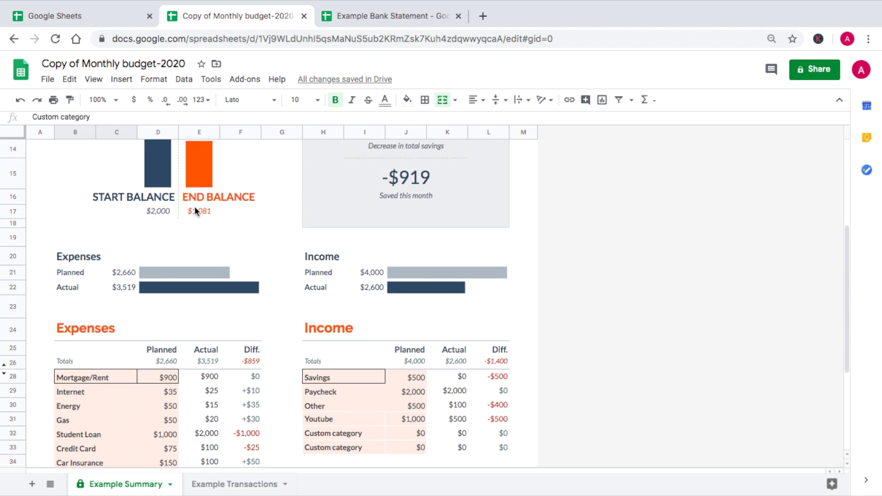
scroll(196, 210, "up", 1)
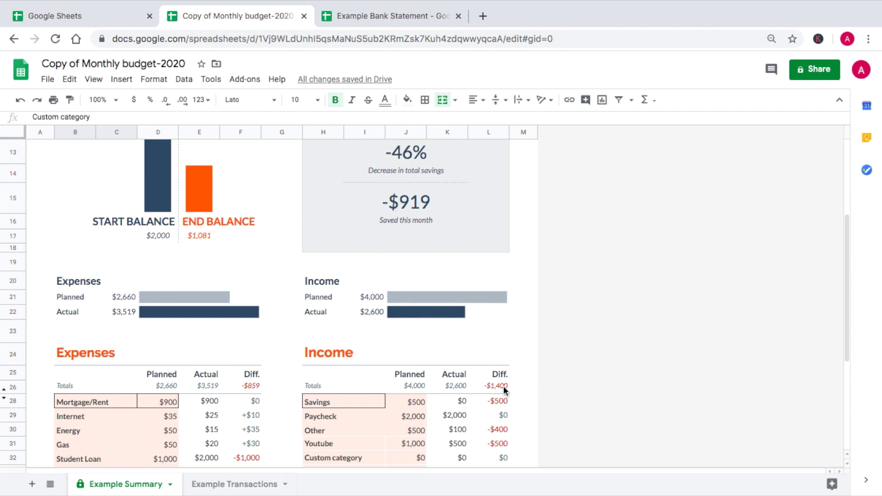
- Set the 3/21 Youtube income to 1500 in Example Transactions and review the savings, balances and income totals in Example Summary
left_click(236, 484)
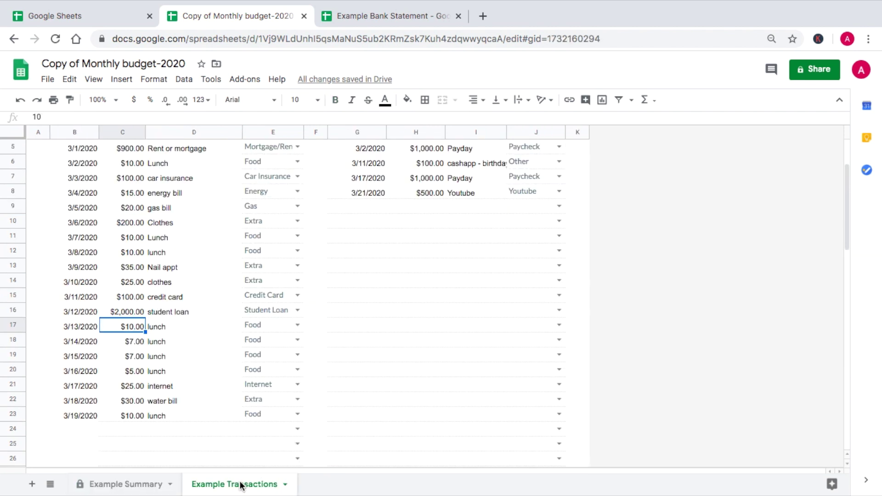
left_click(423, 191)
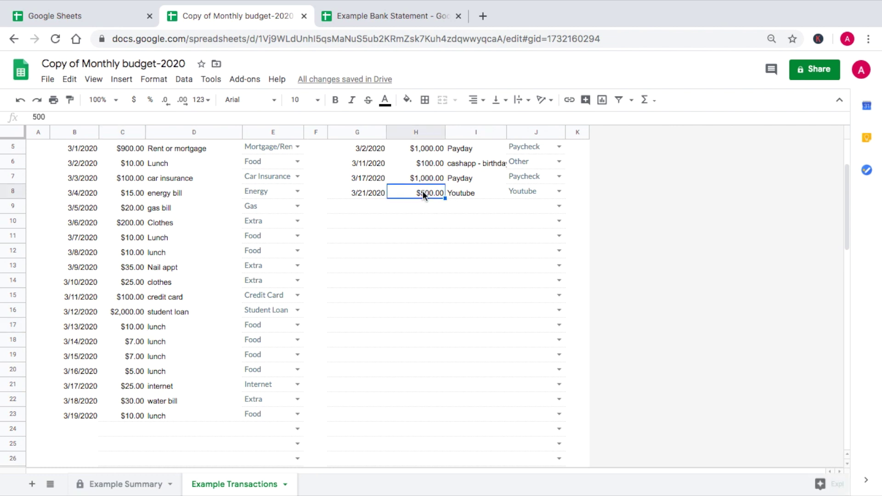
type("1500")
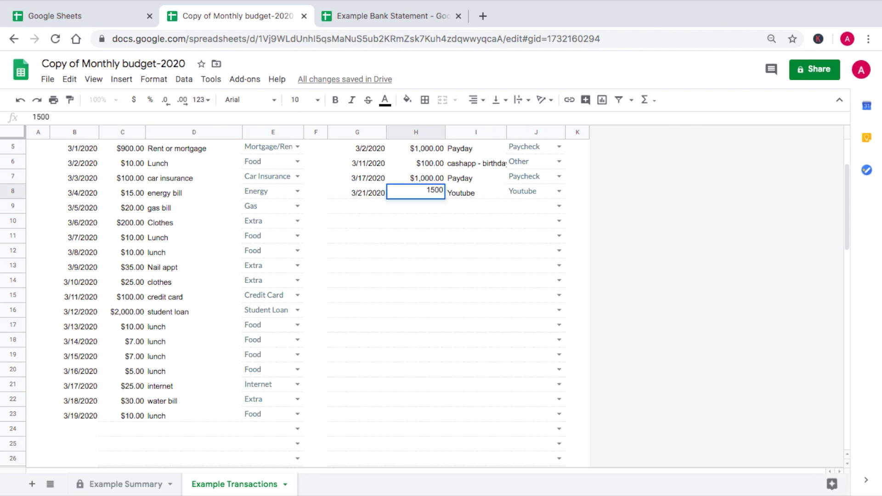
key("Return")
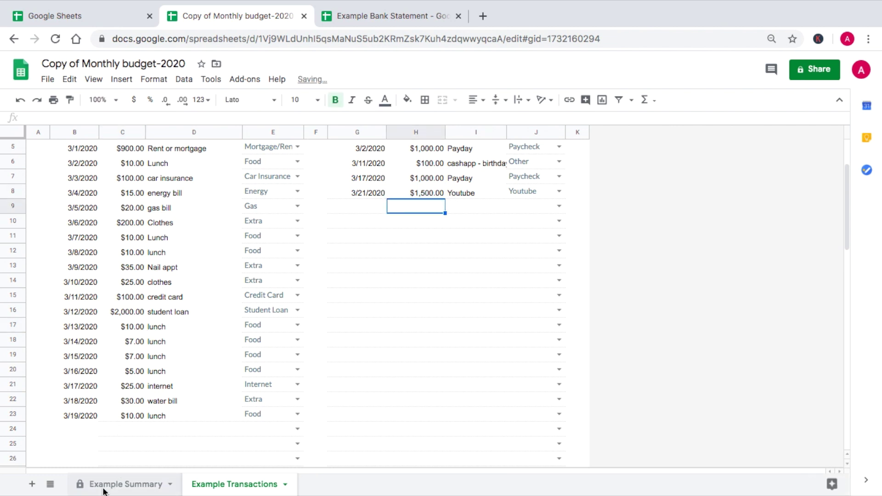
left_click(105, 487)
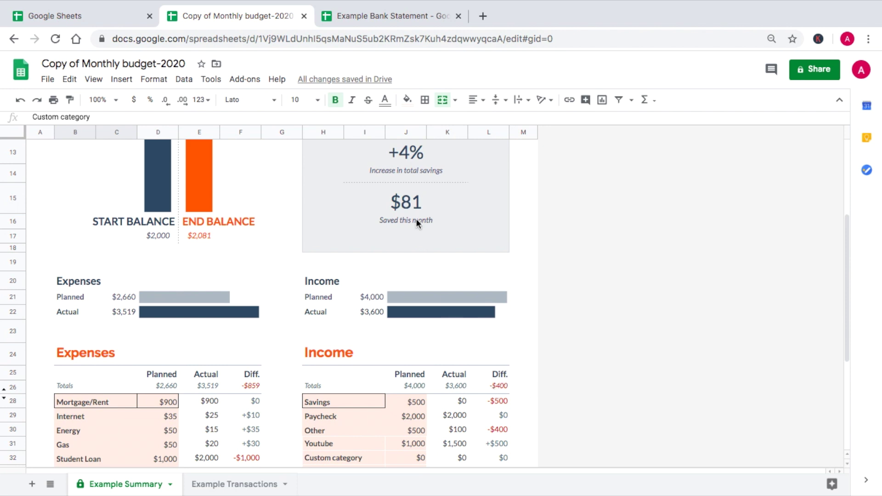
scroll(431, 217, "up", 1)
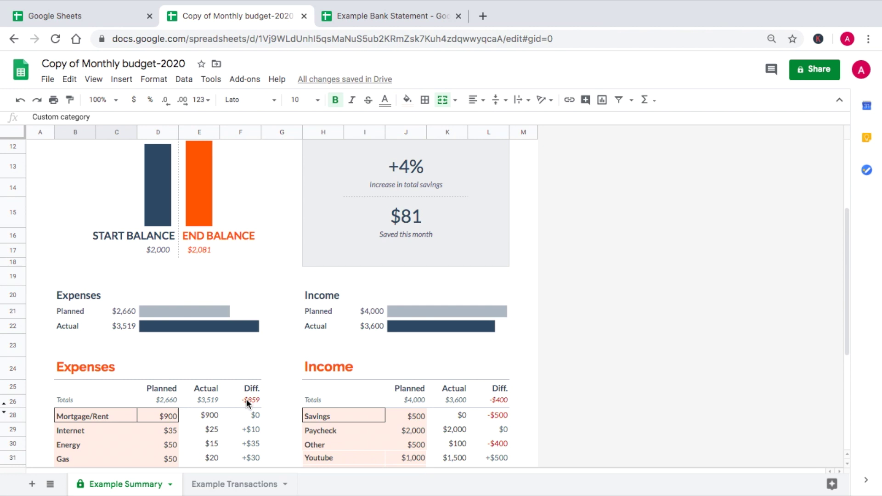
scroll(246, 402, "up", 1)
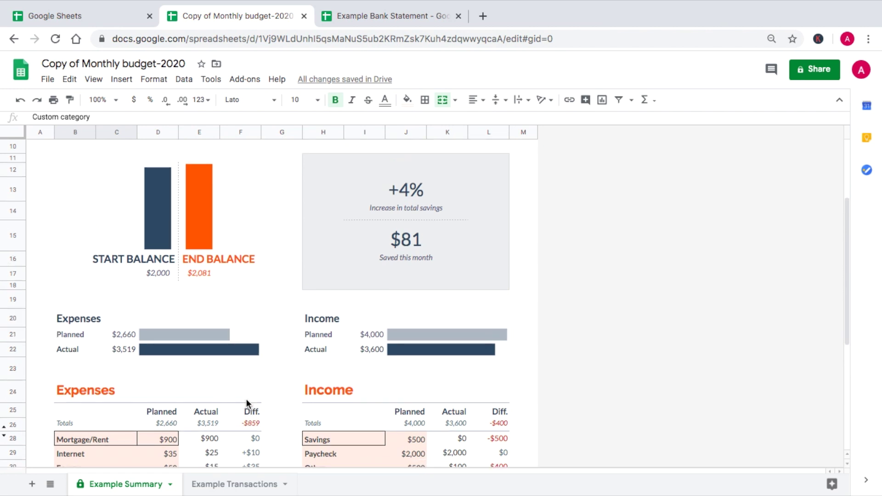
scroll(249, 349, "up", 3)
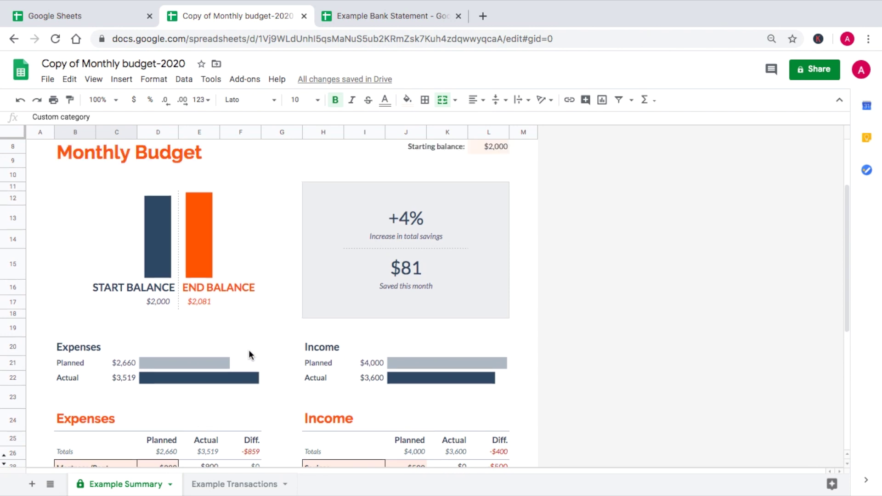